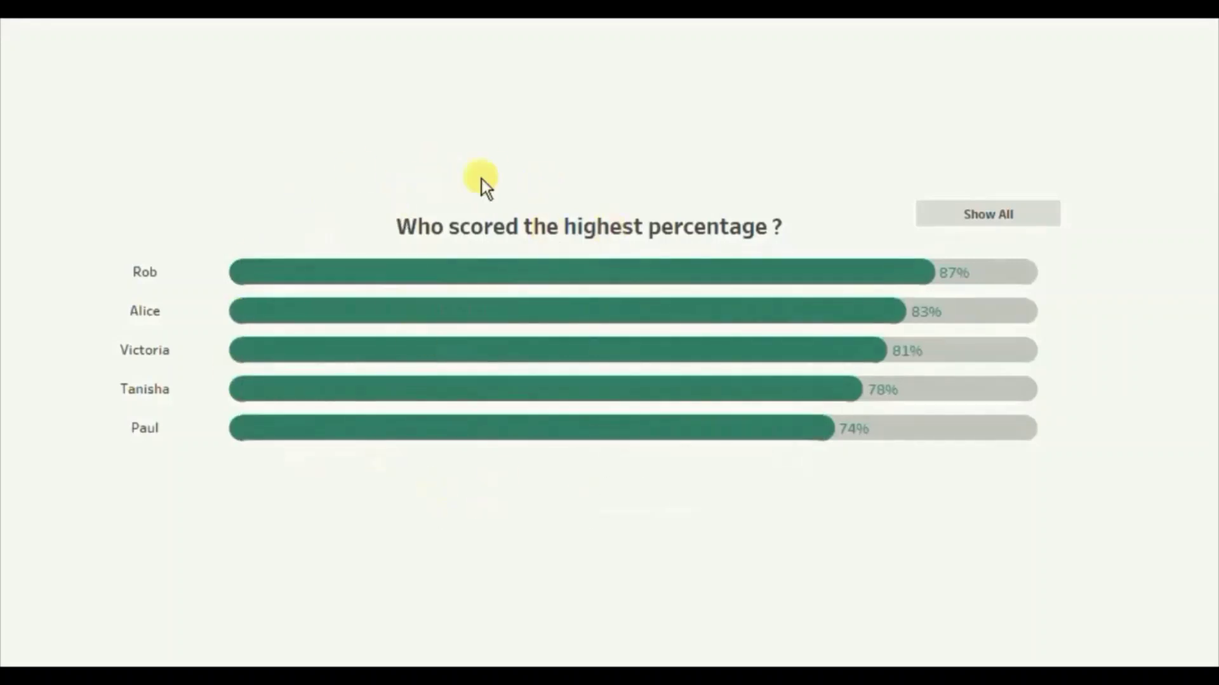
Step: Compare the Top 5 Students and All Students worksheets and review the Name filter's top 5 by Percentage settings
mouse_move(492, 449)
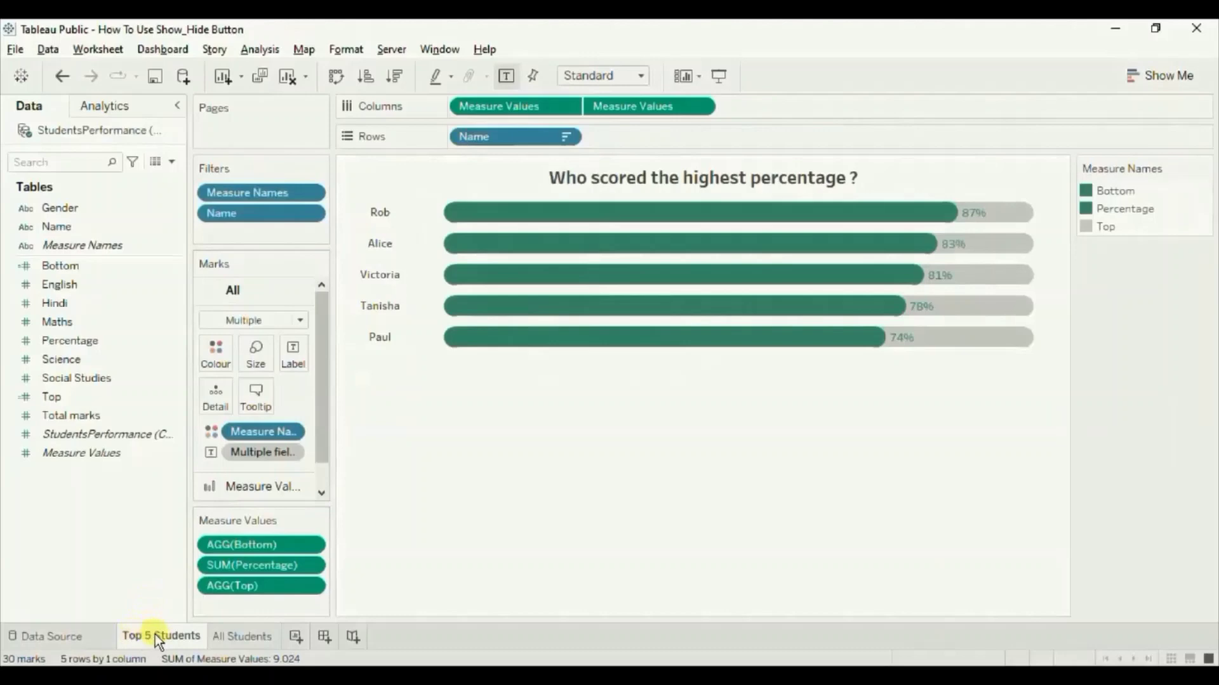
left_click(238, 638)
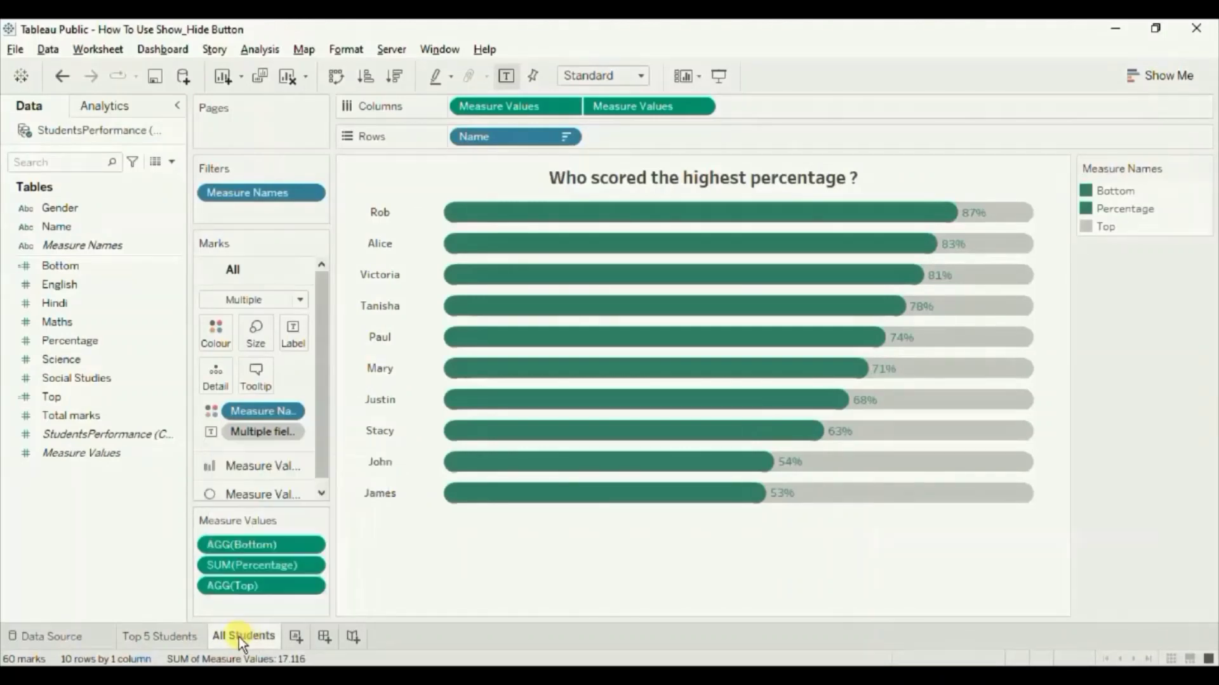
left_click(170, 641)
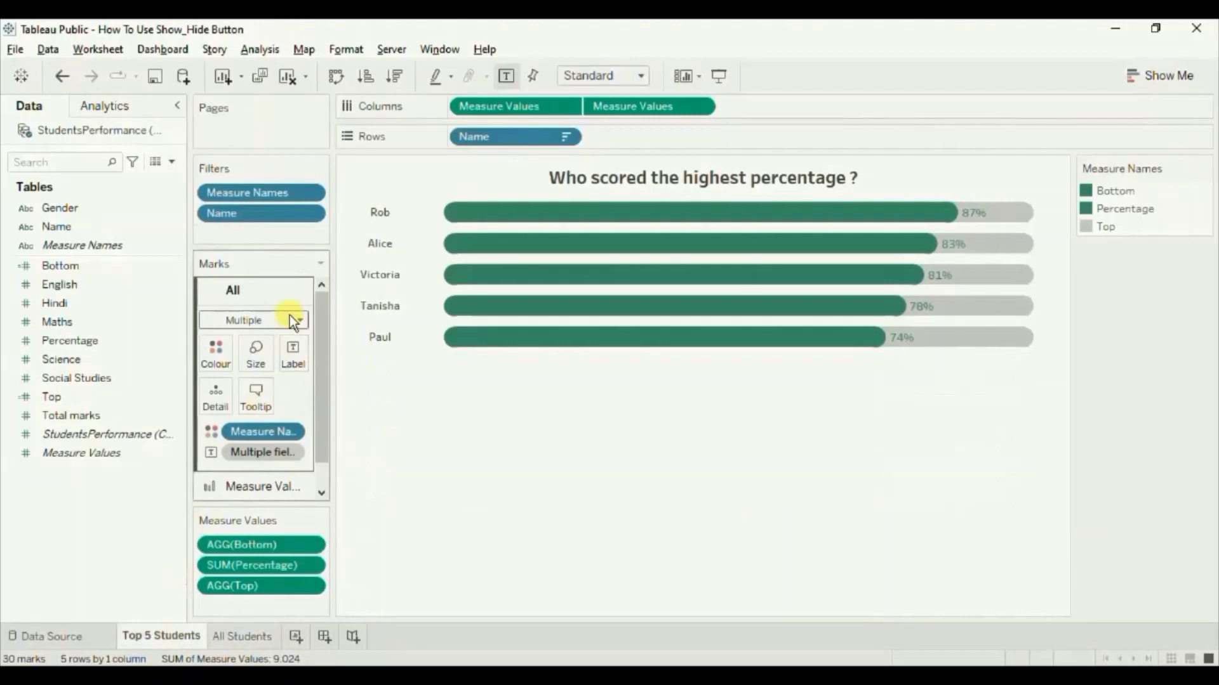
left_click(310, 217)
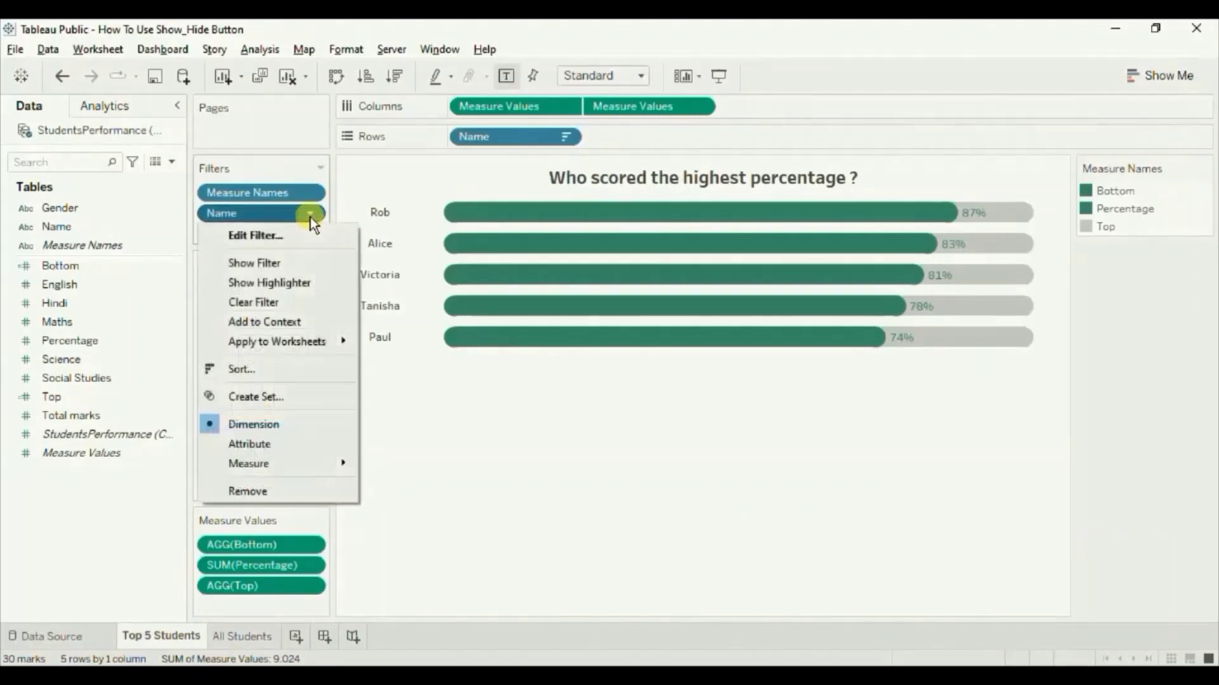
left_click(252, 239)
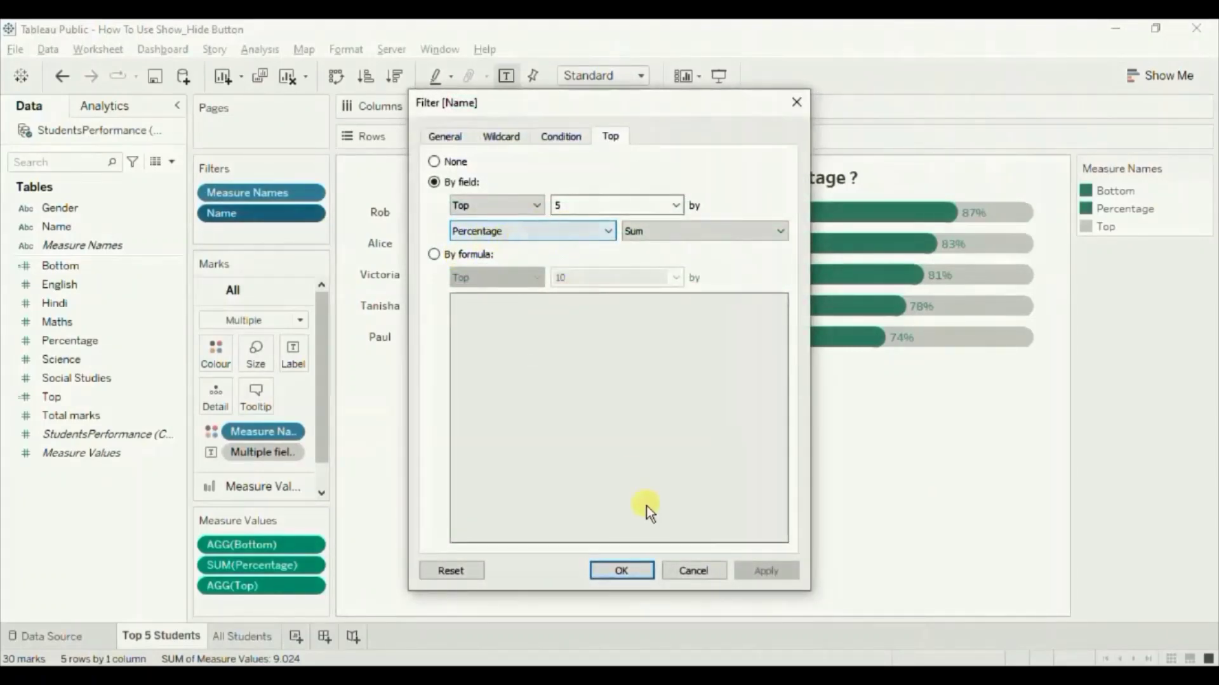
left_click(621, 569)
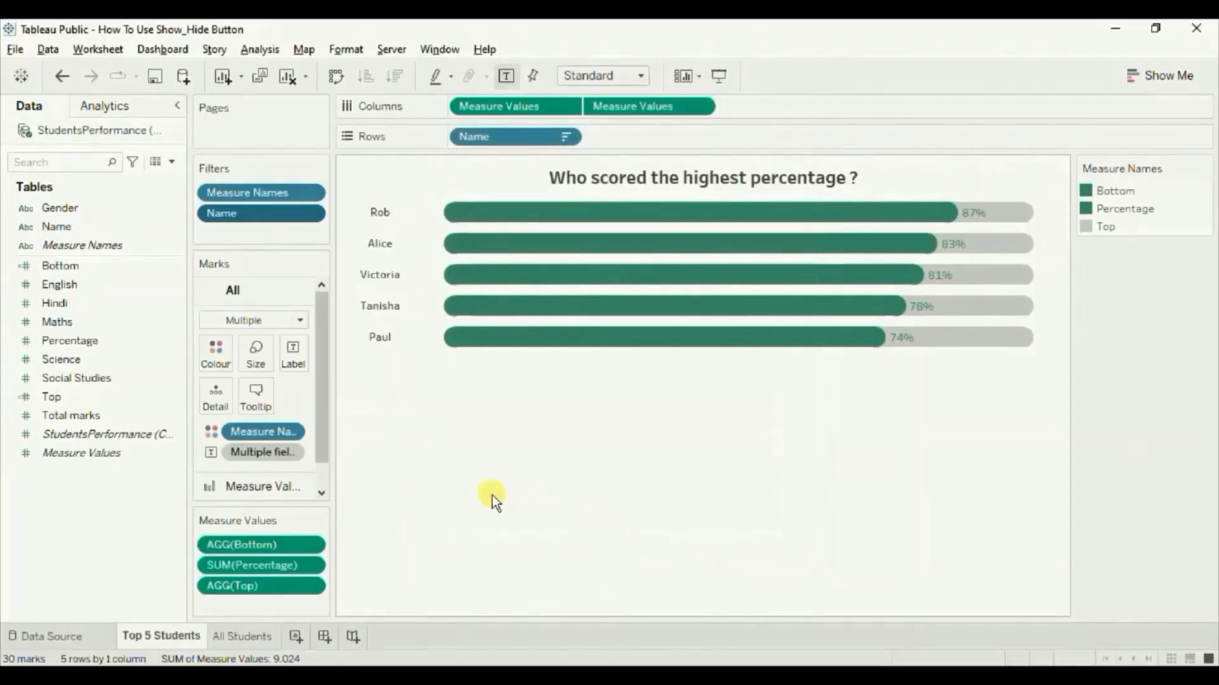
left_click(226, 635)
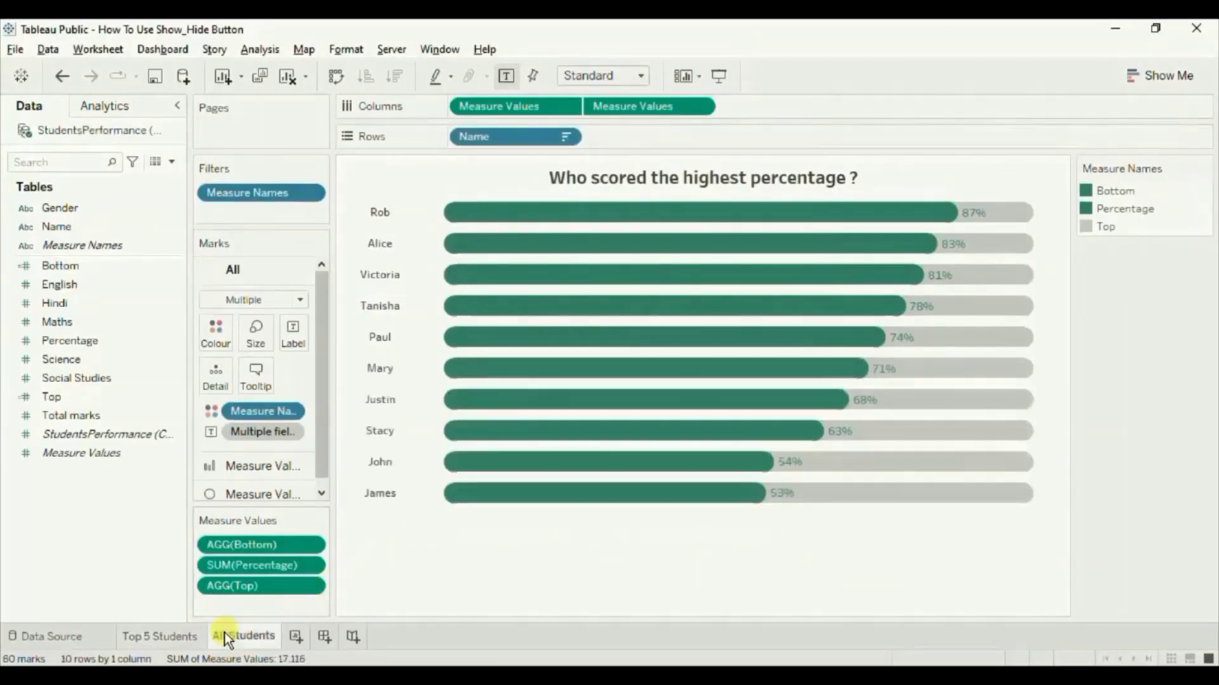
left_click(171, 638)
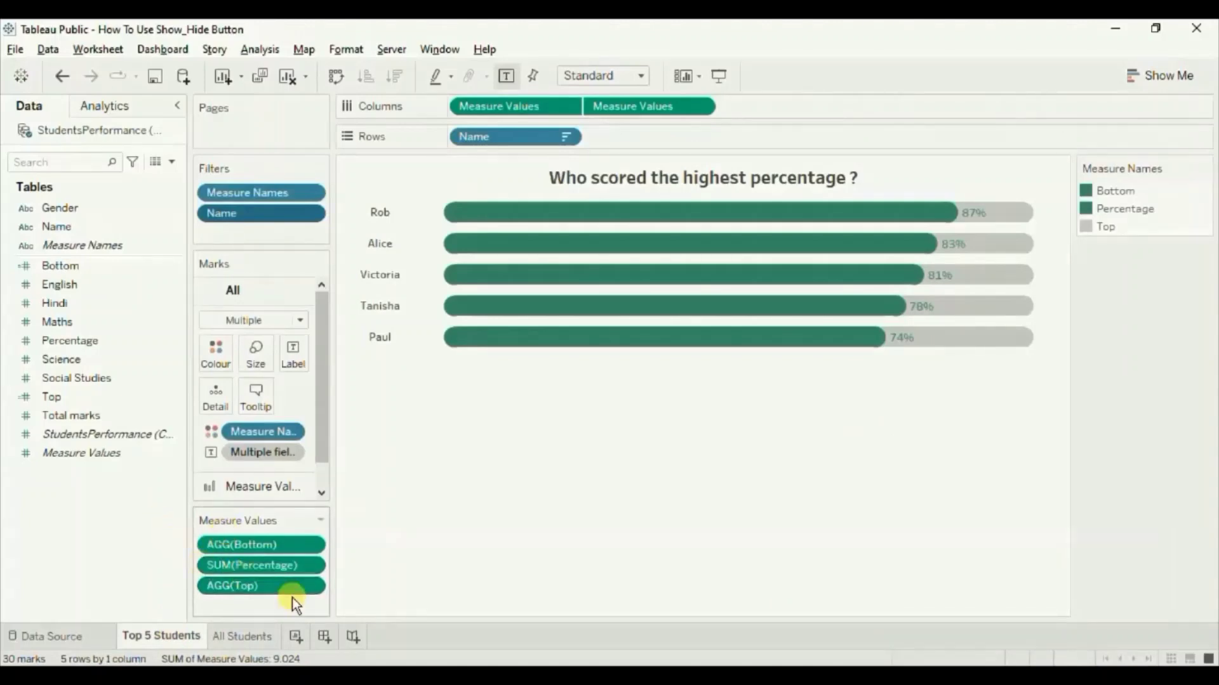
Step: Create a new dashboard and give it a fixed custom size of 1000 px wide by 500 px high
left_click(324, 637)
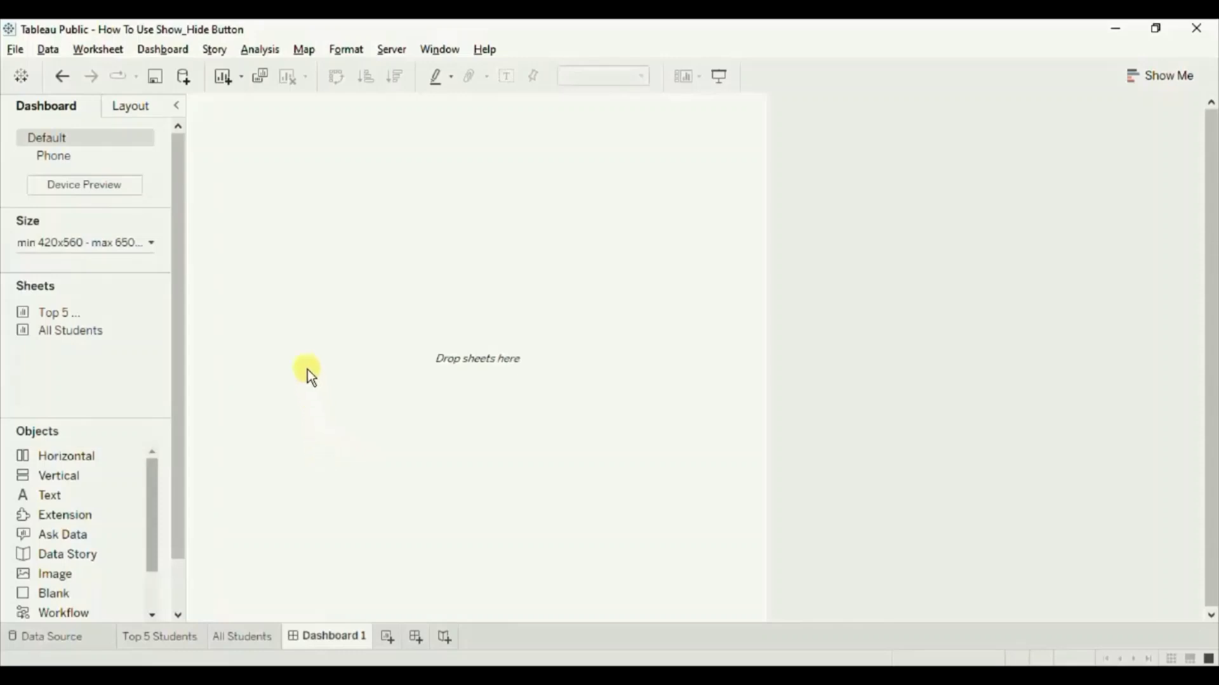
left_click(118, 249)
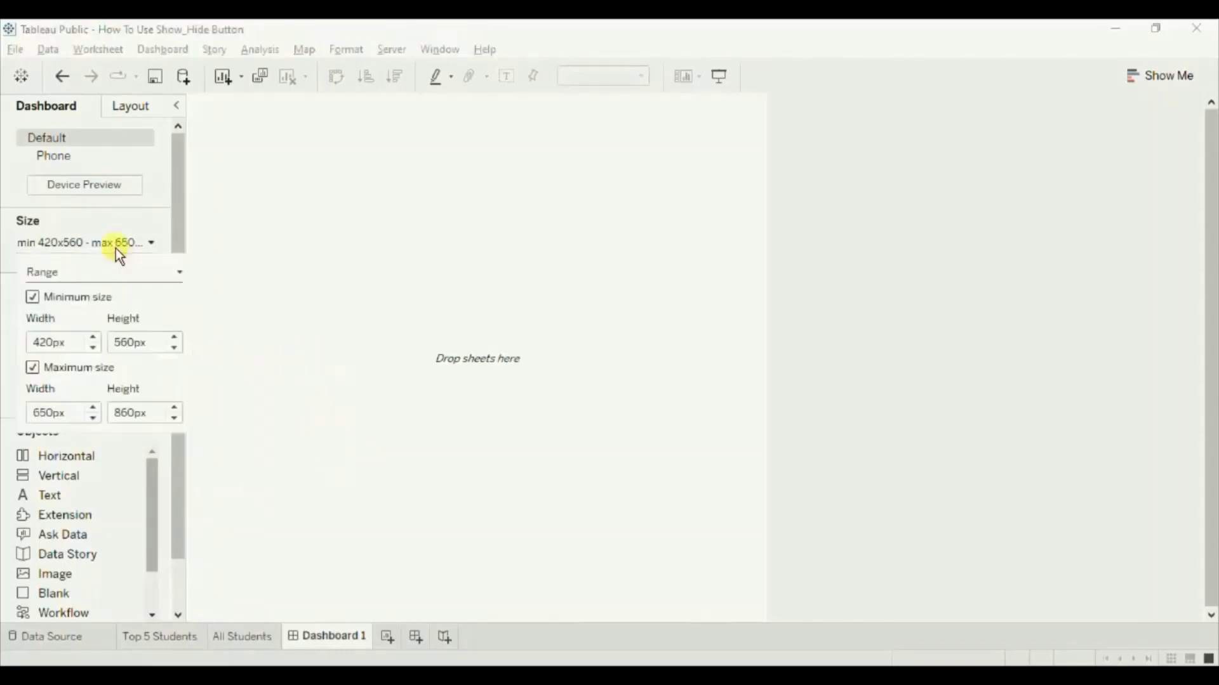
left_click(74, 273)
left_click(56, 290)
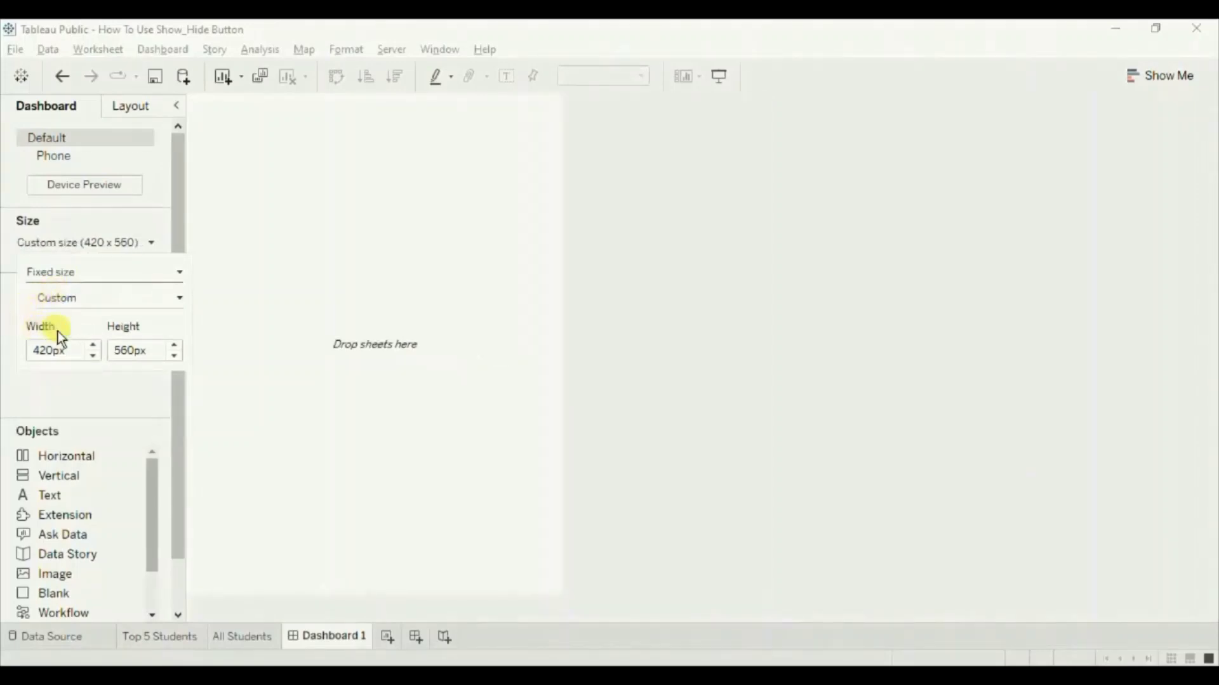
left_click(77, 359)
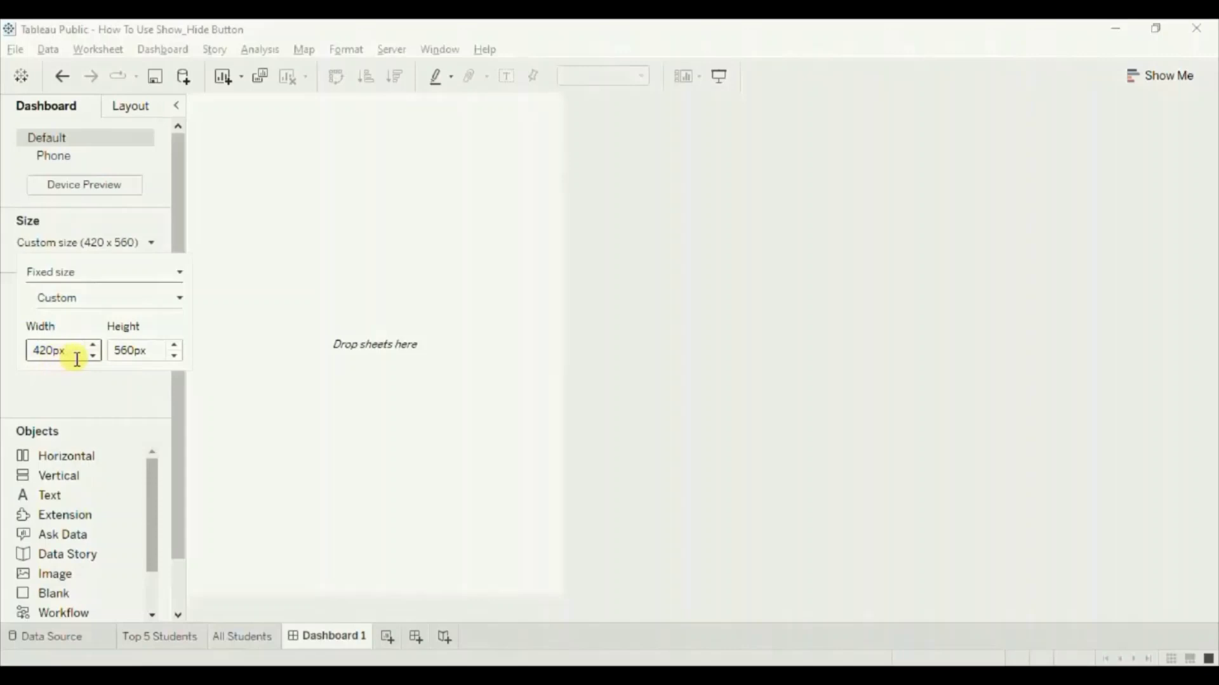
double_click(47, 351)
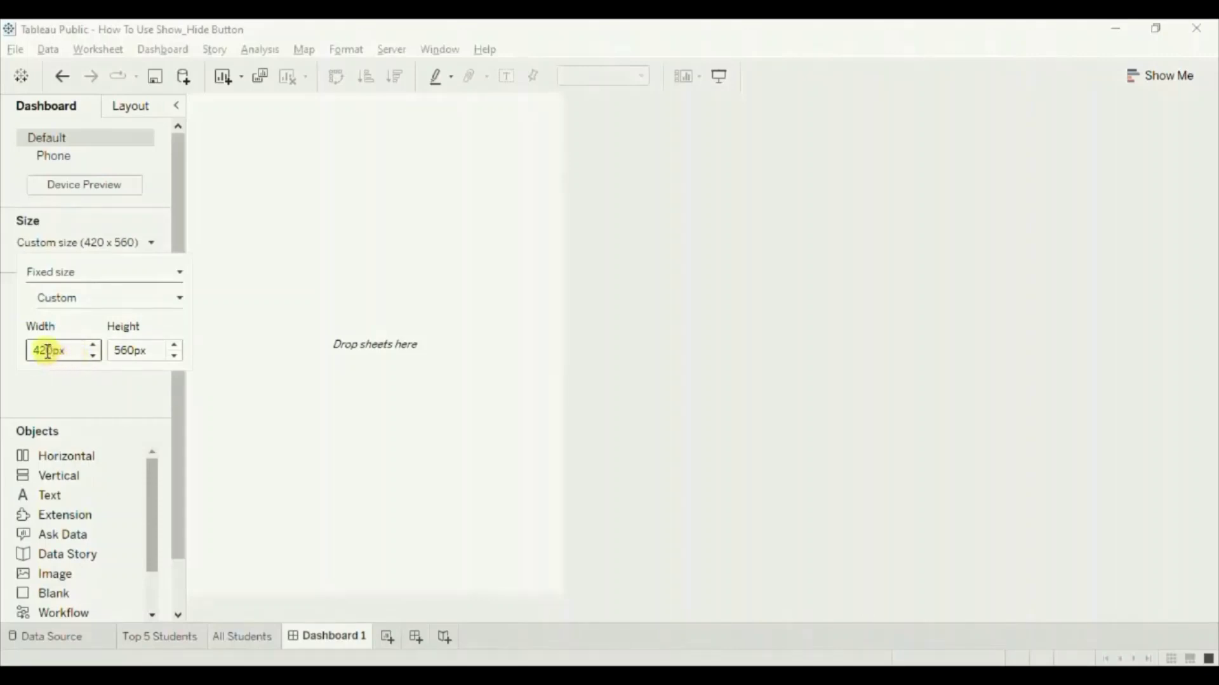
type("1000px")
left_click(128, 351)
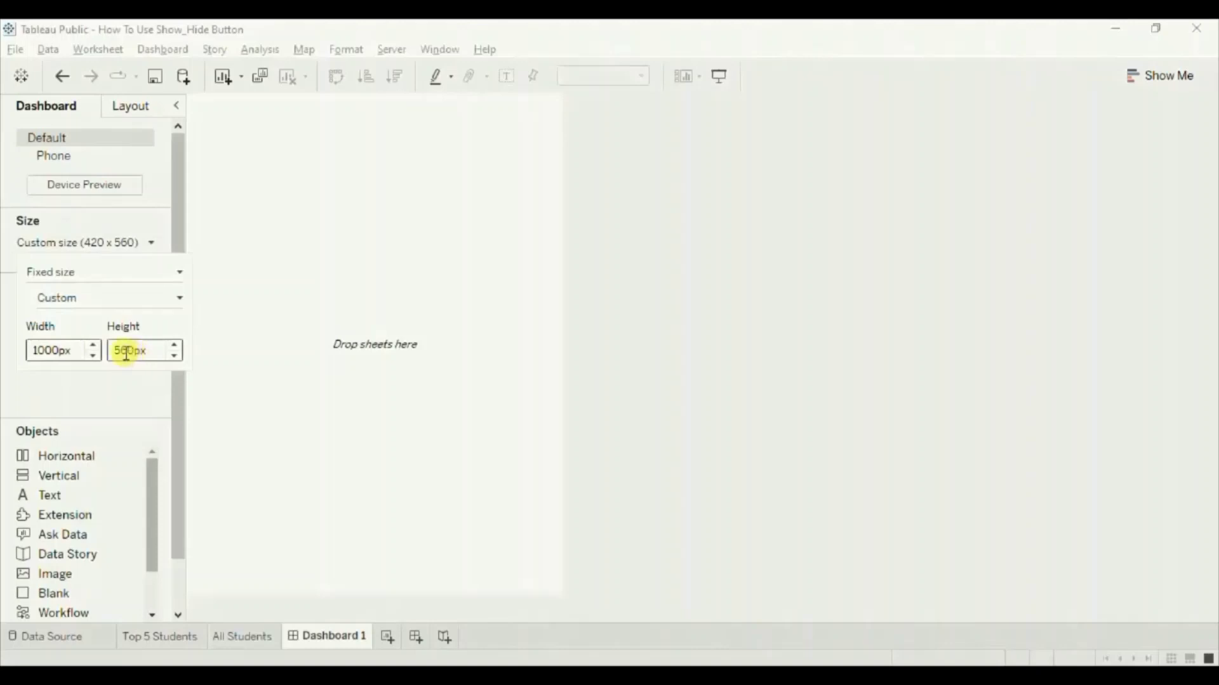
double_click(126, 354)
type("5")
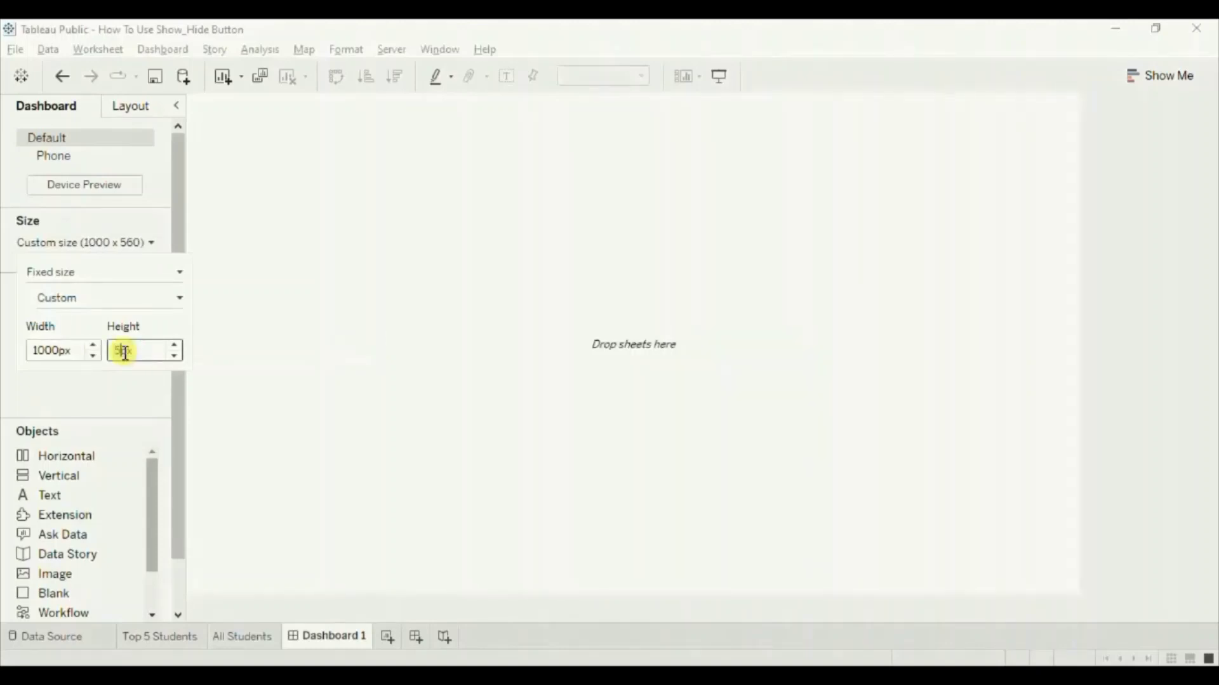
type("00px")
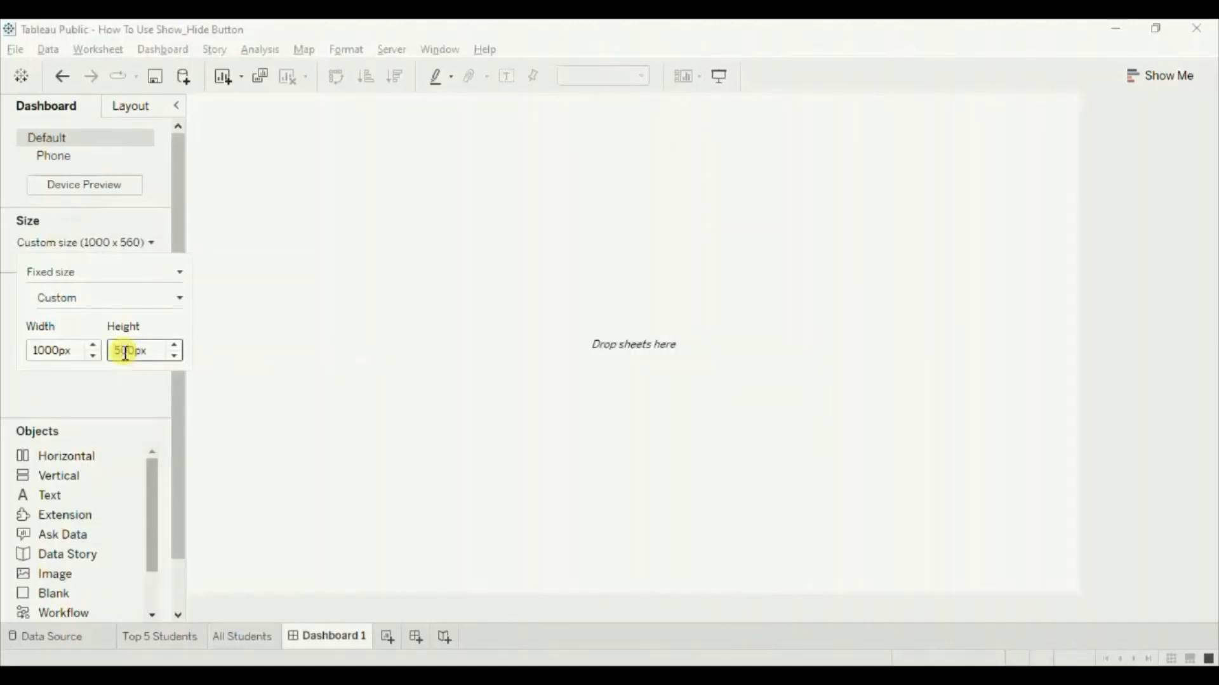
left_click(233, 342)
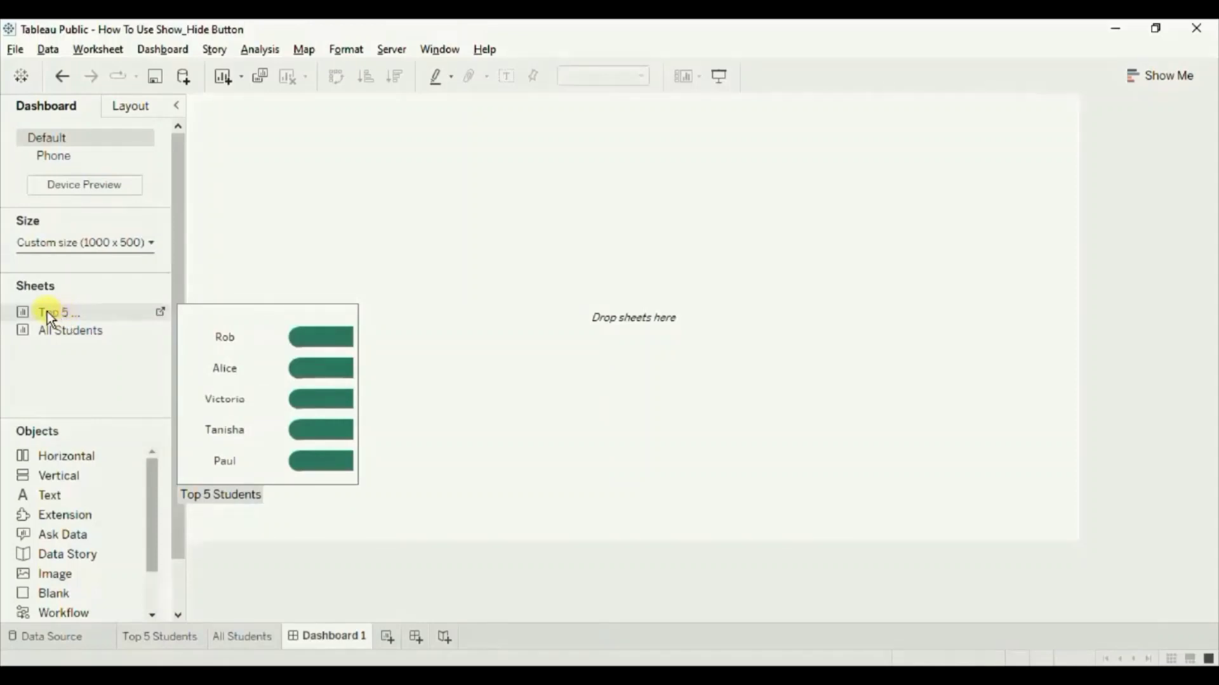
Step: Place the Top 5 Students sheet on the dashboard and add an empty vertical container beneath it, enlarged up to just below the last bar
left_click_drag(47, 311, 358, 259)
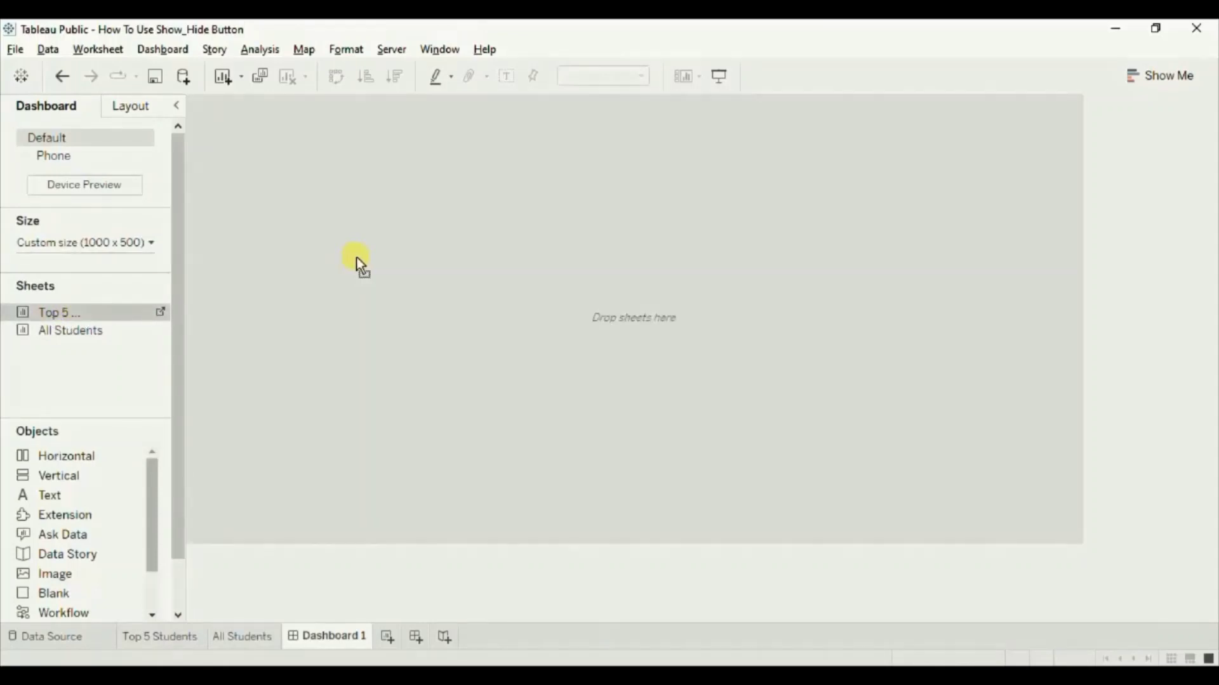
left_click_drag(356, 257, 356, 257)
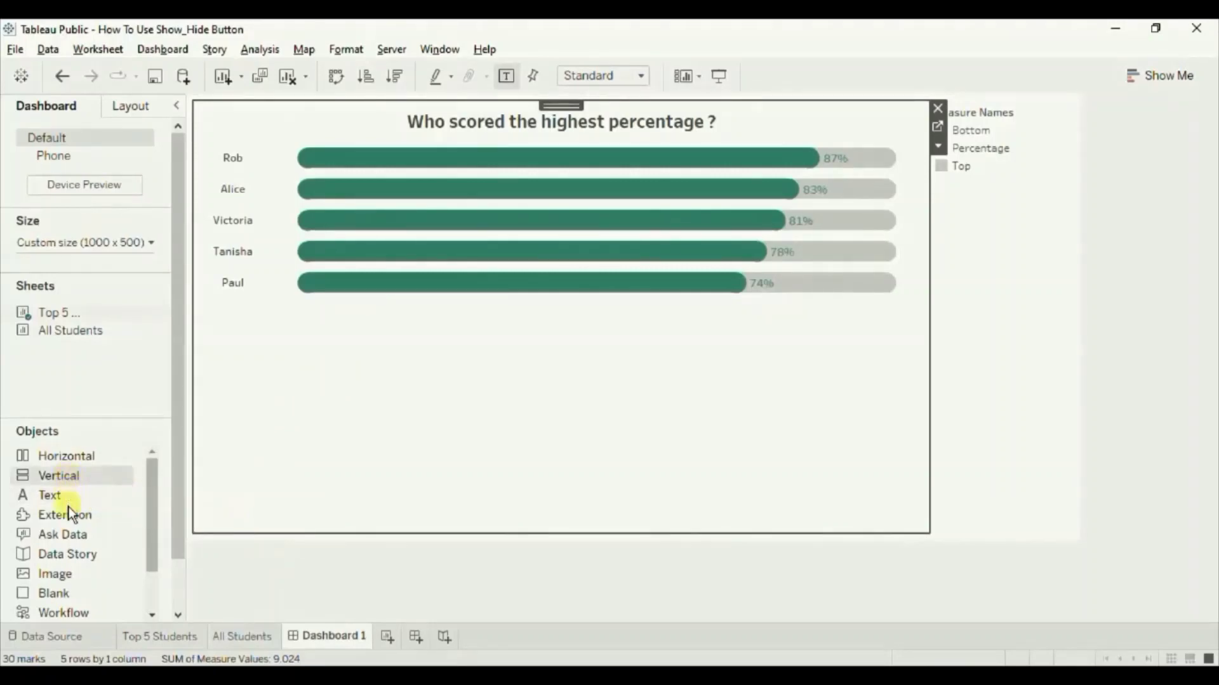
left_click_drag(64, 468, 434, 481)
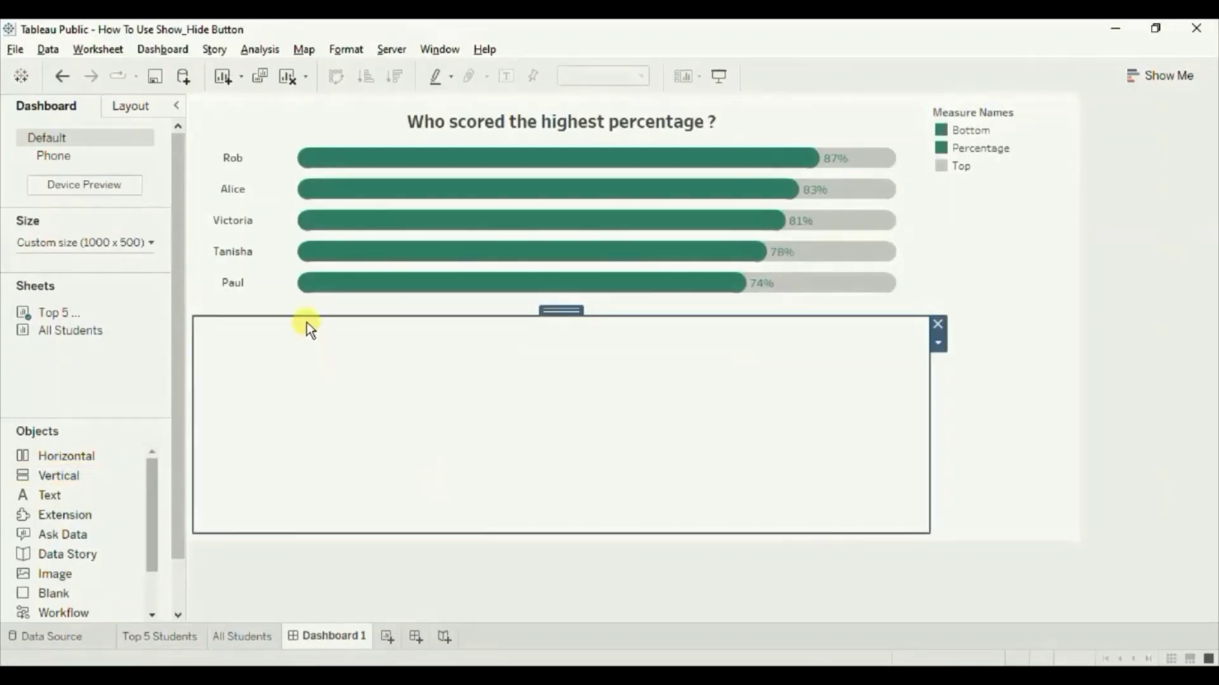
left_click_drag(306, 317, 306, 303)
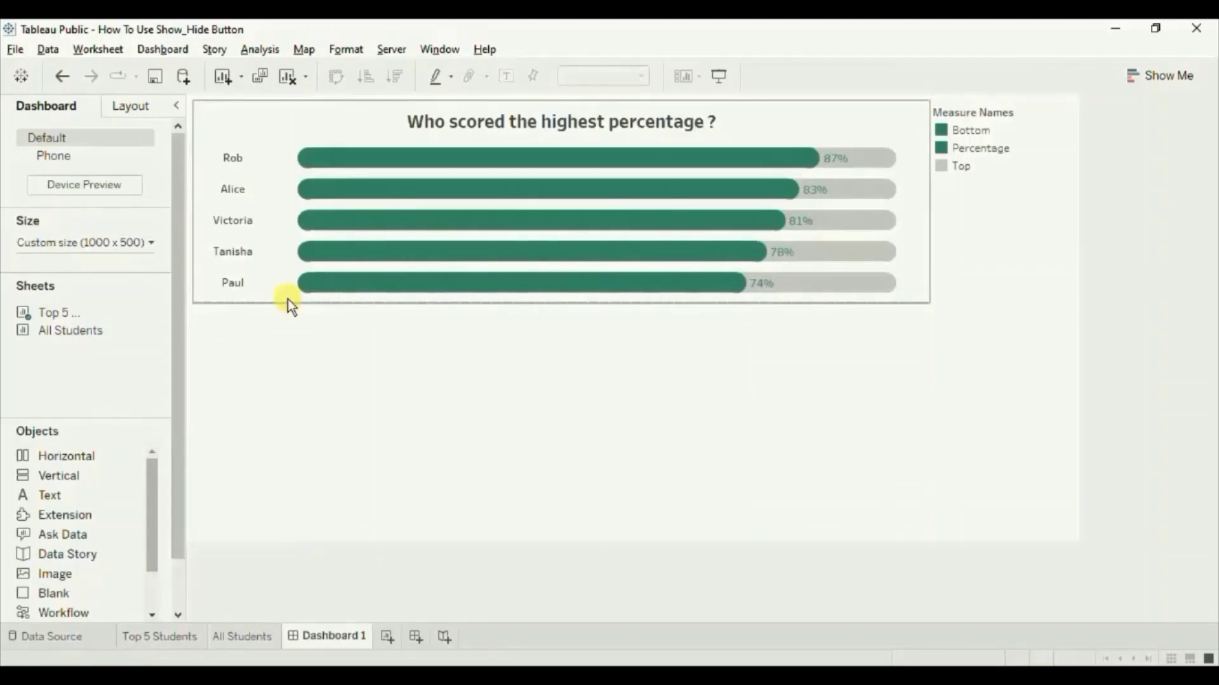
mouse_move(298, 287)
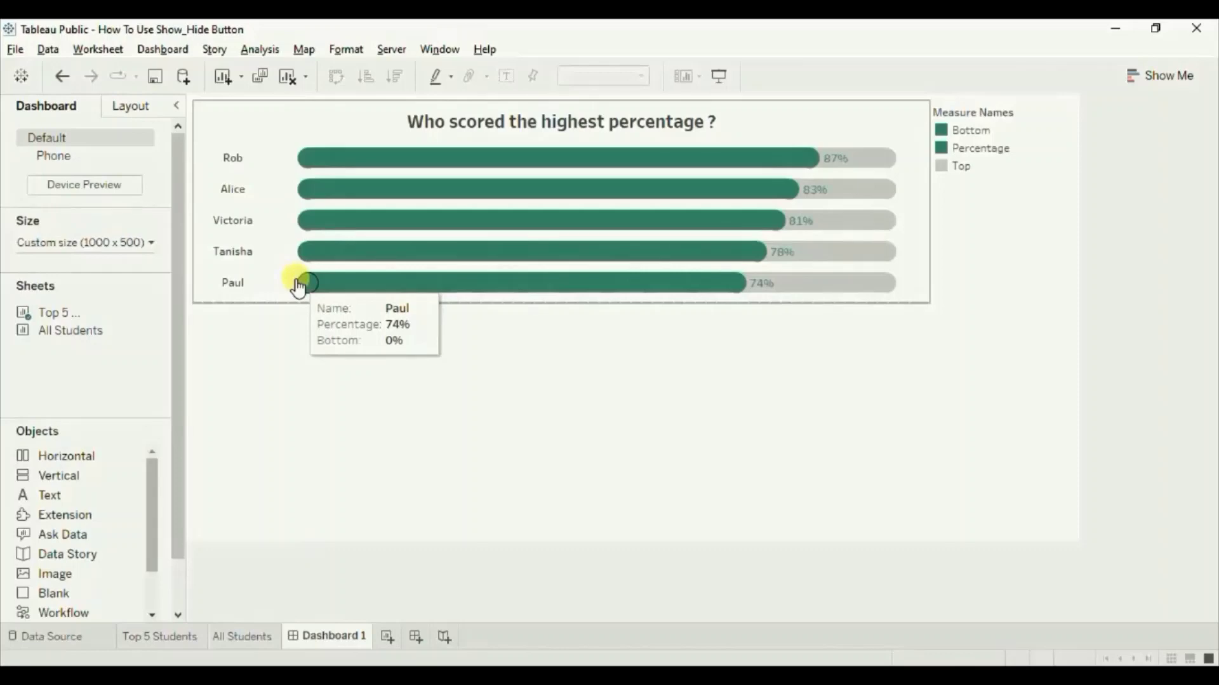
Step: Delete the layout container holding the Measure Names legend from the dashboard
left_click(962, 197)
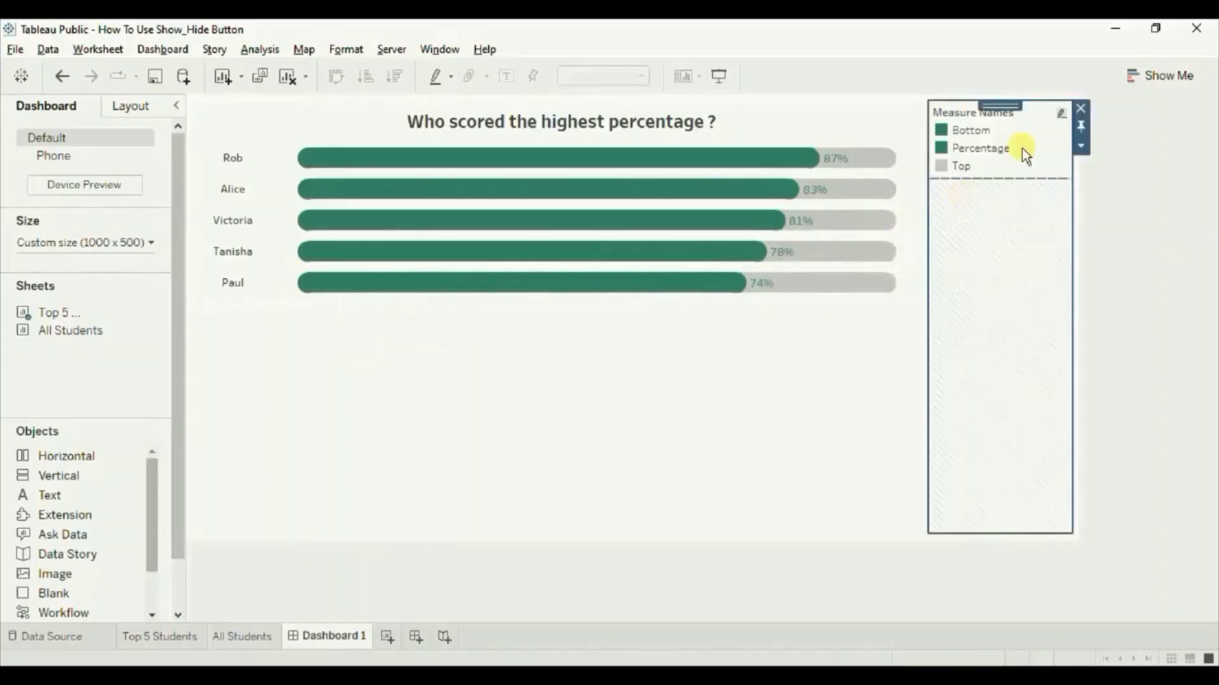
left_click(1081, 109)
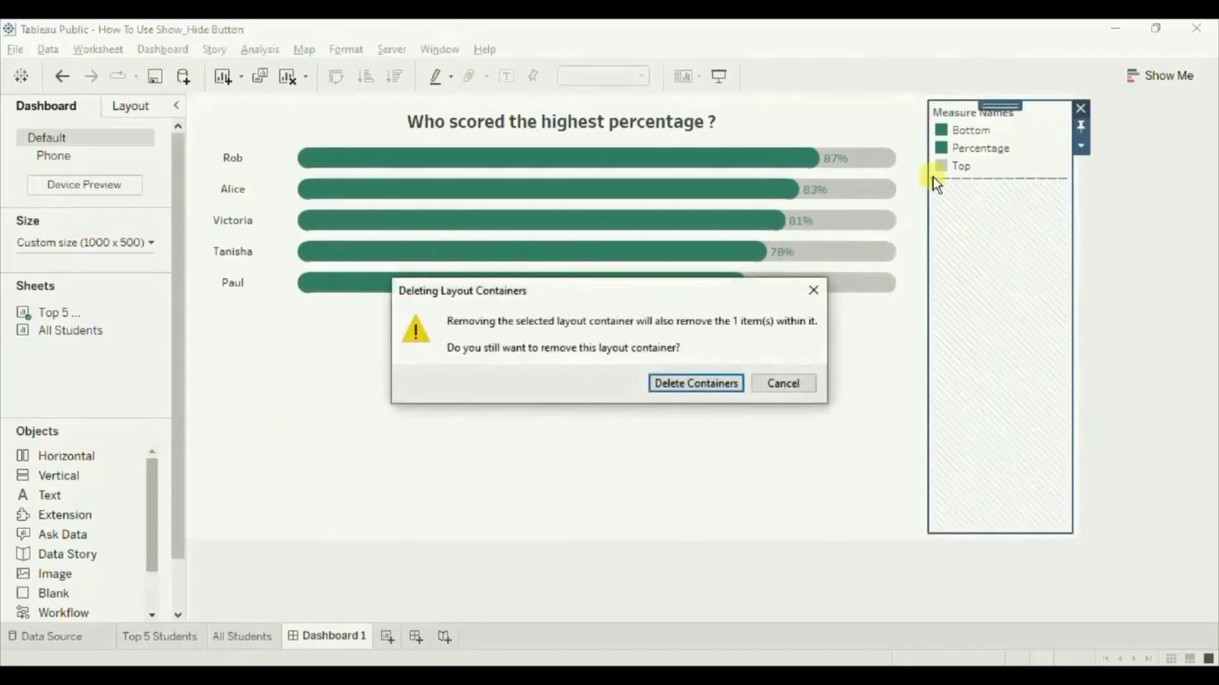
left_click(674, 385)
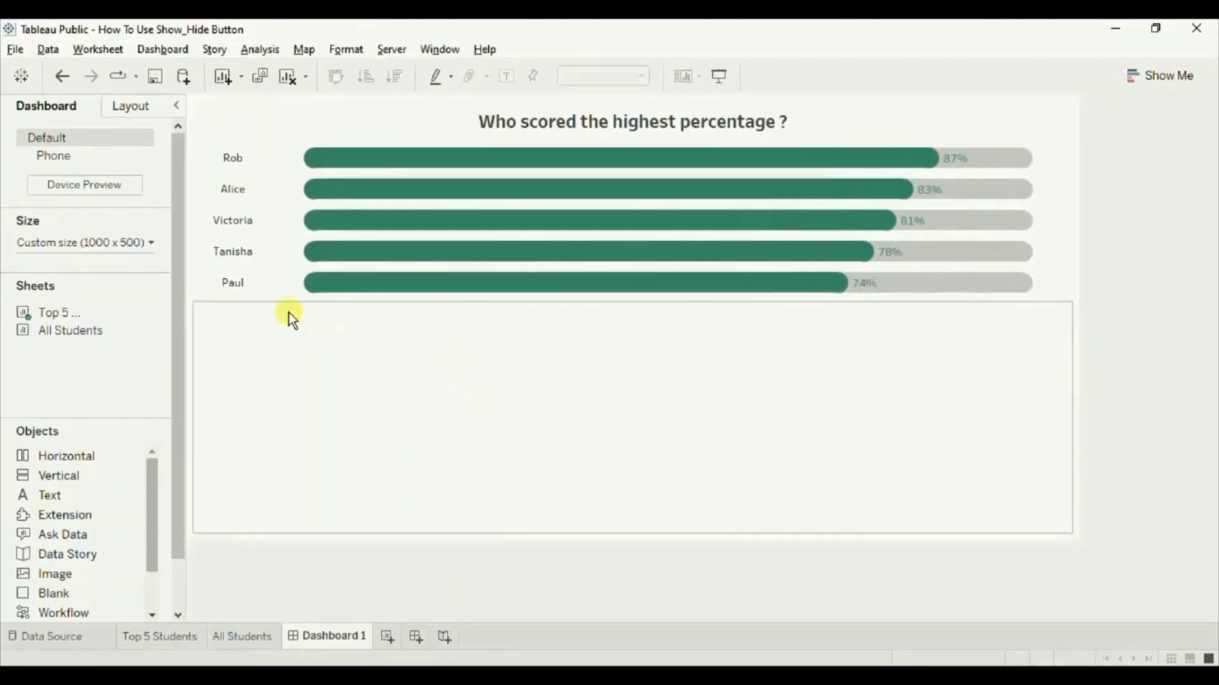
Step: Float the All Students sheet over the Top 5 Students chart, delete its Measure Names legend and clear the Bottom highlight
mouse_move(89, 331)
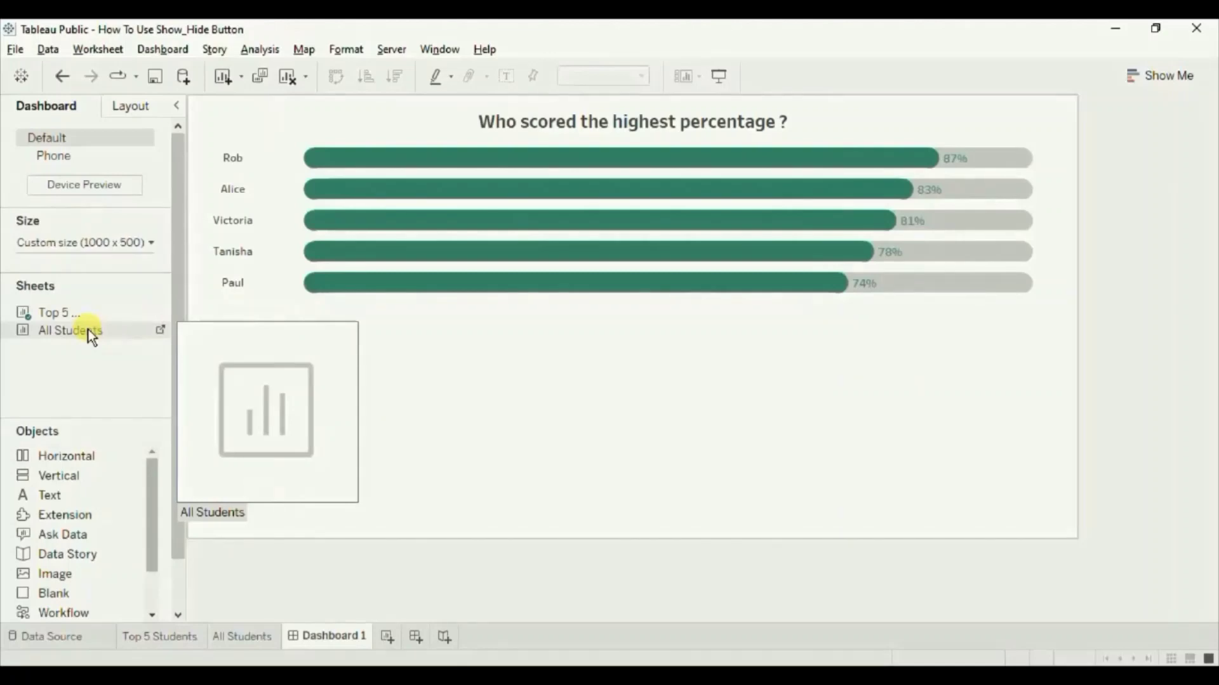
left_click_drag(89, 331, 342, 163)
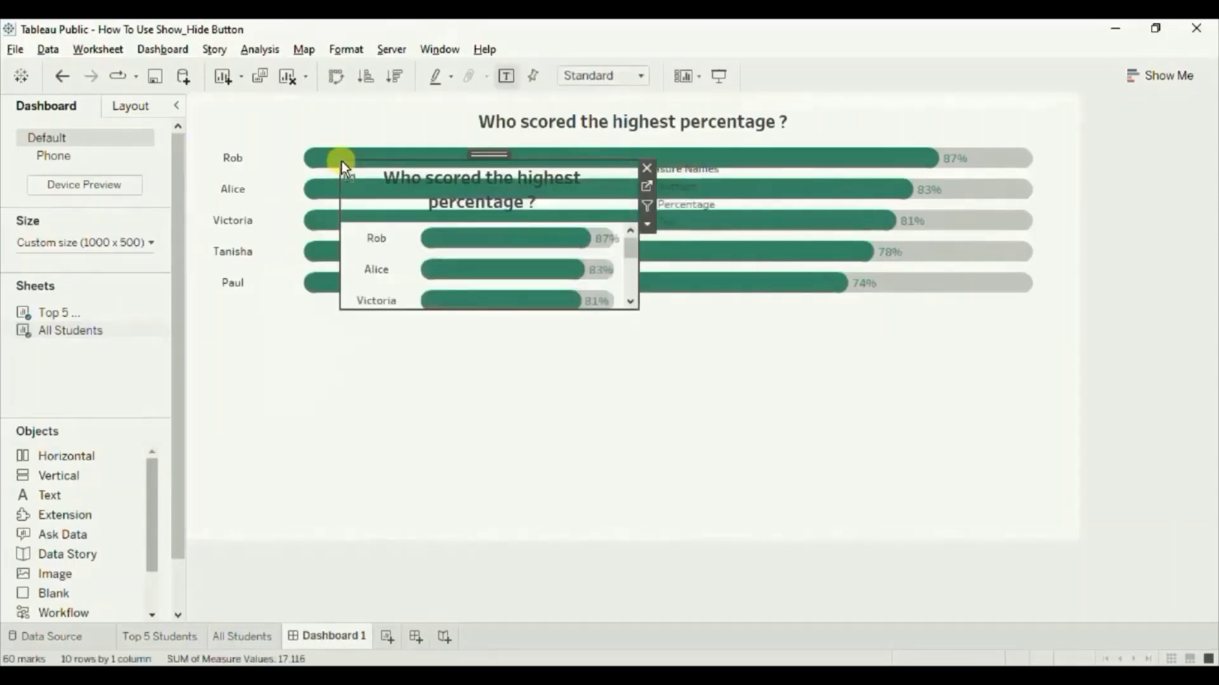
left_click(692, 182)
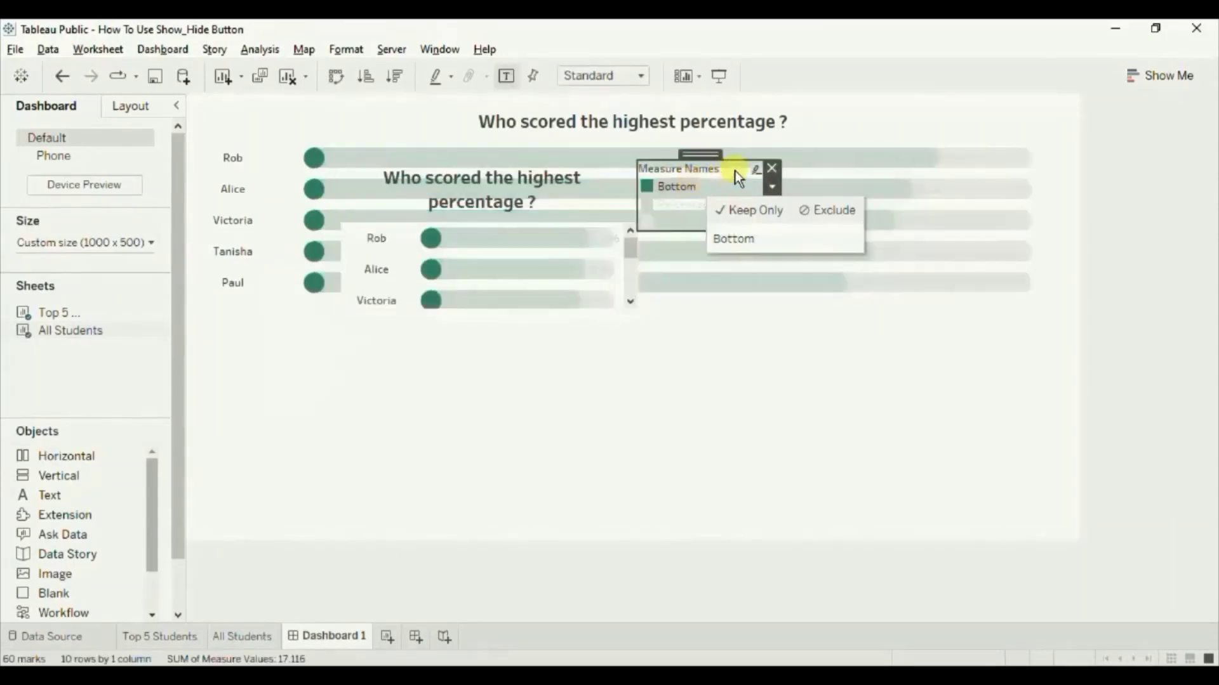
left_click(773, 166)
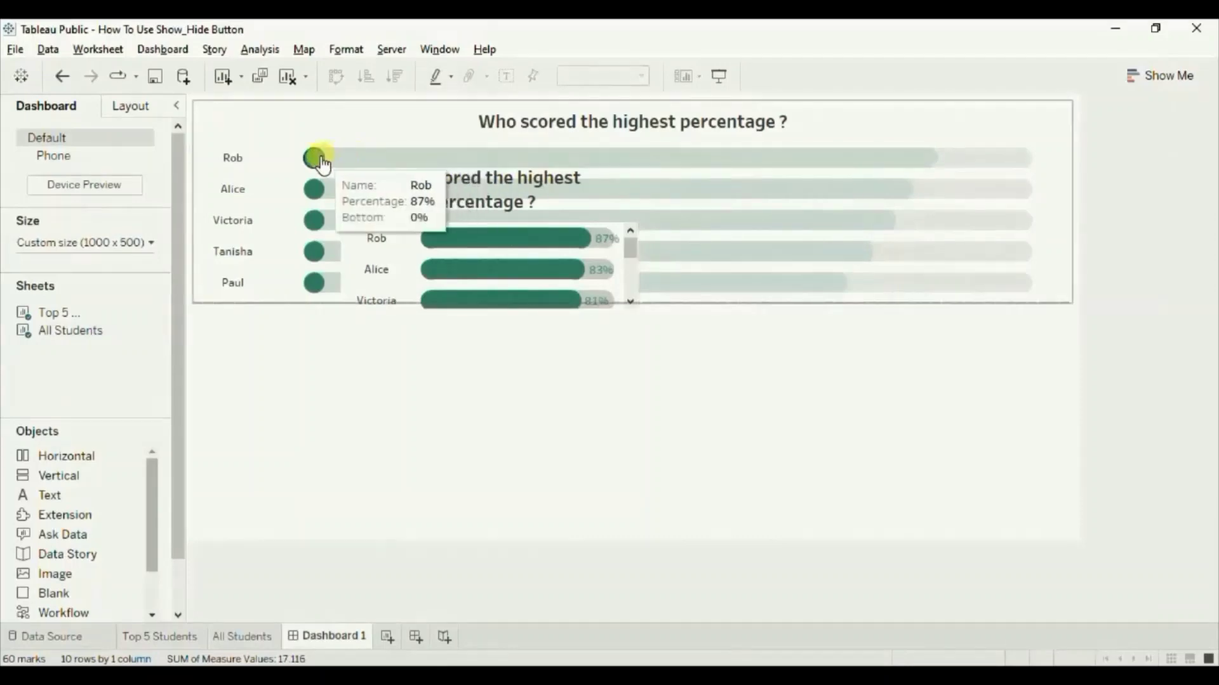
left_click(321, 162)
left_click(355, 166)
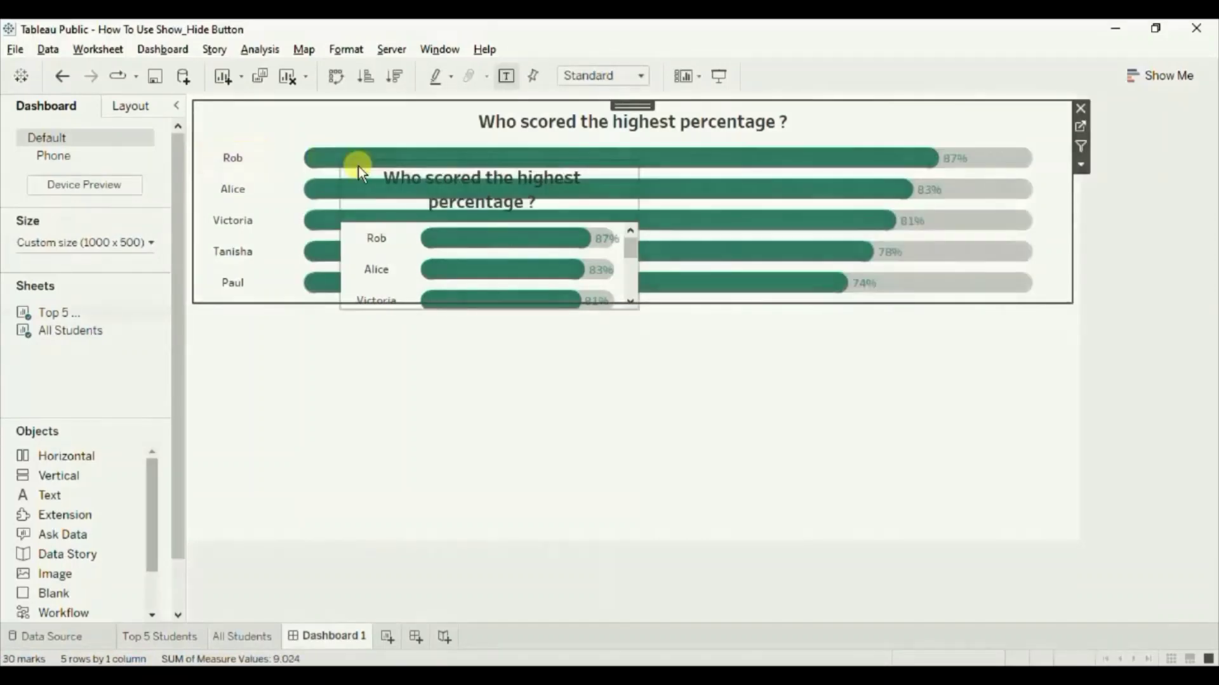
Step: Set the floating All Students chart's width to 984 px to match the Top 5 Students chart
left_click(422, 182)
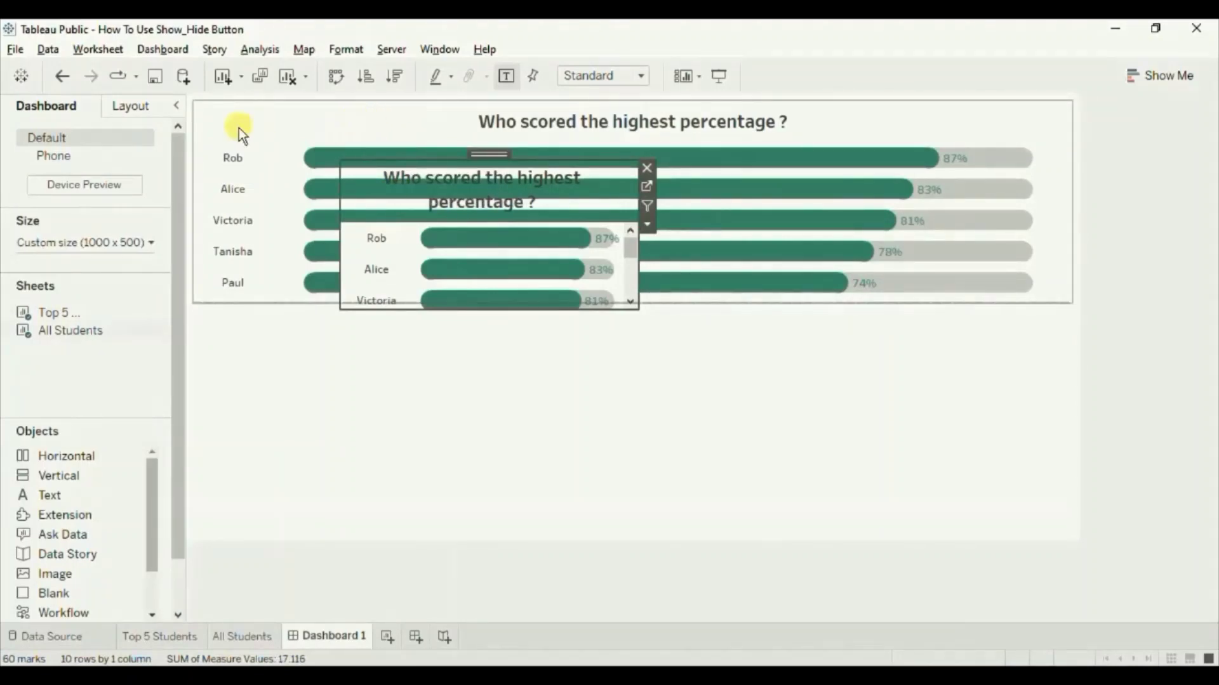
left_click(308, 123)
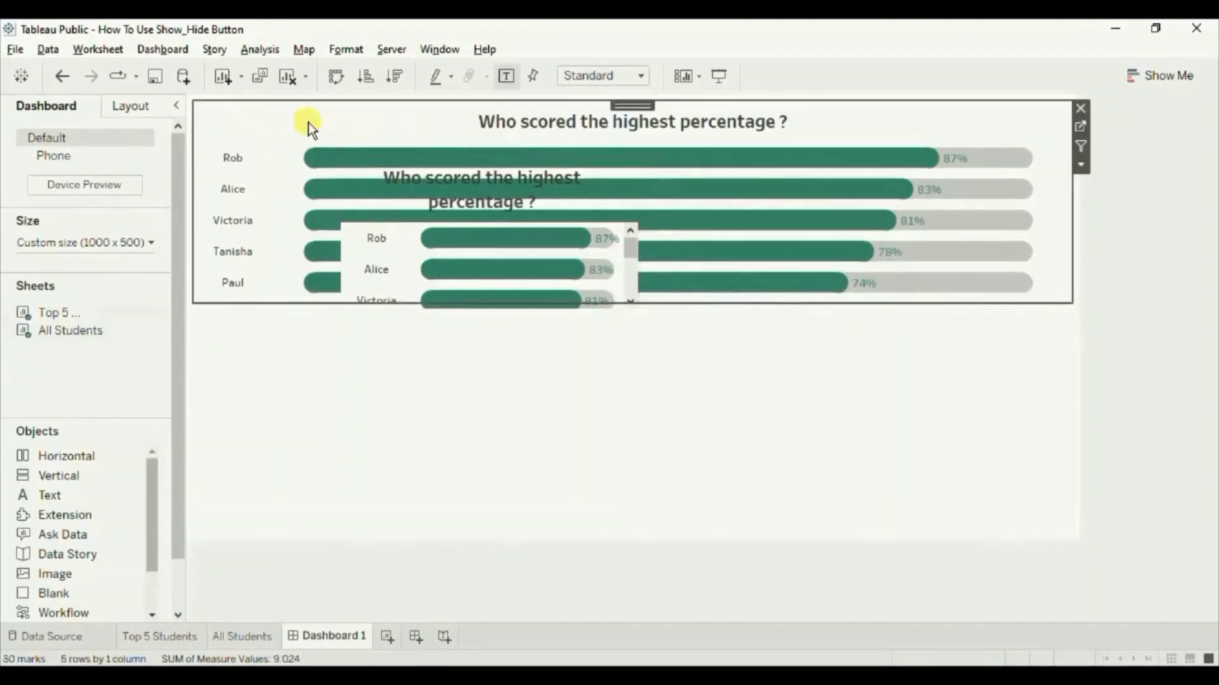
left_click(136, 108)
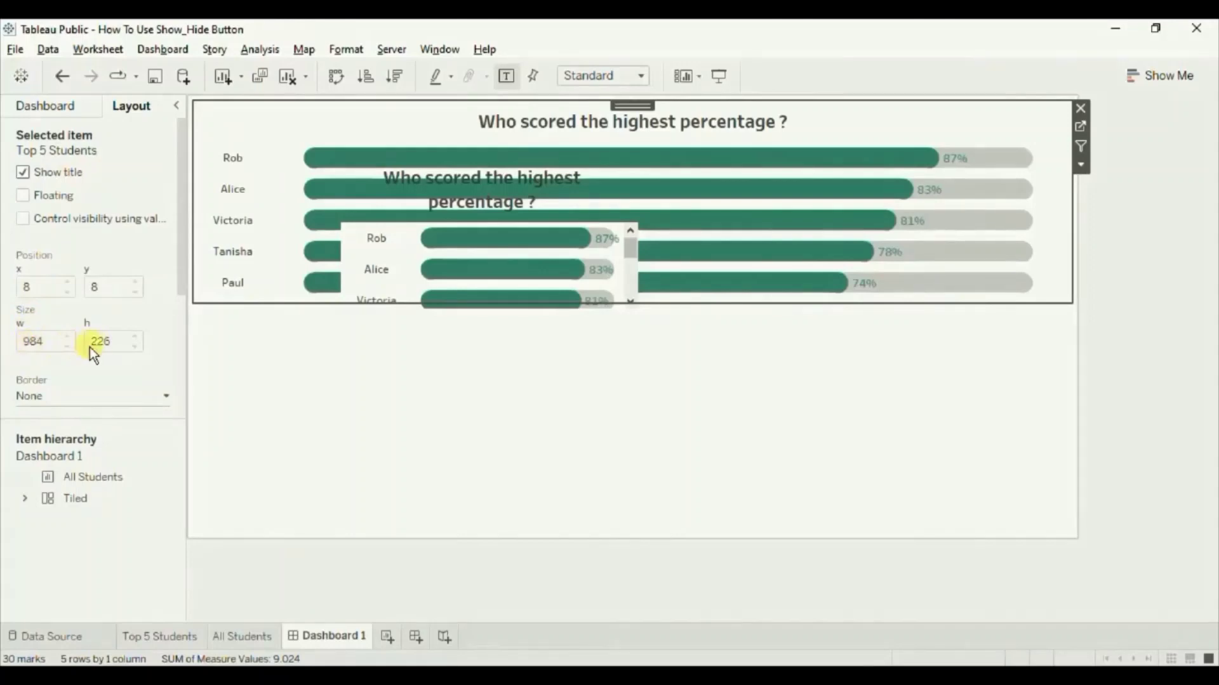
left_click(464, 184)
left_click(30, 343)
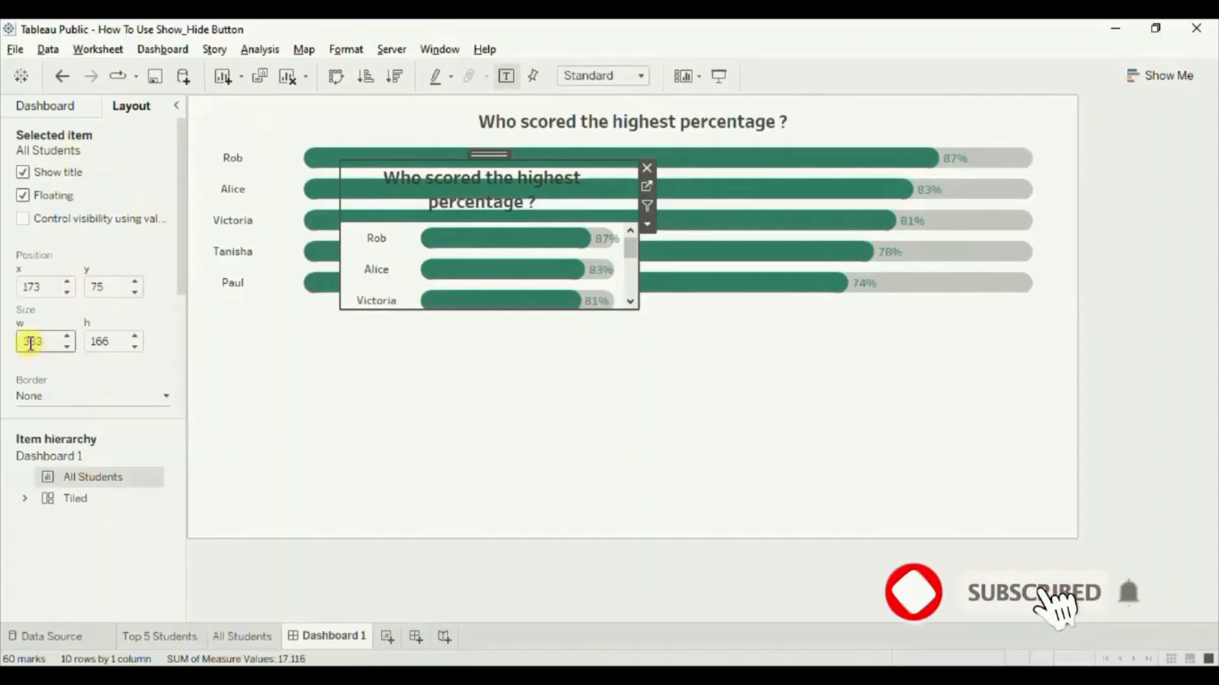
key("BackSpace")
key("BackSpace")
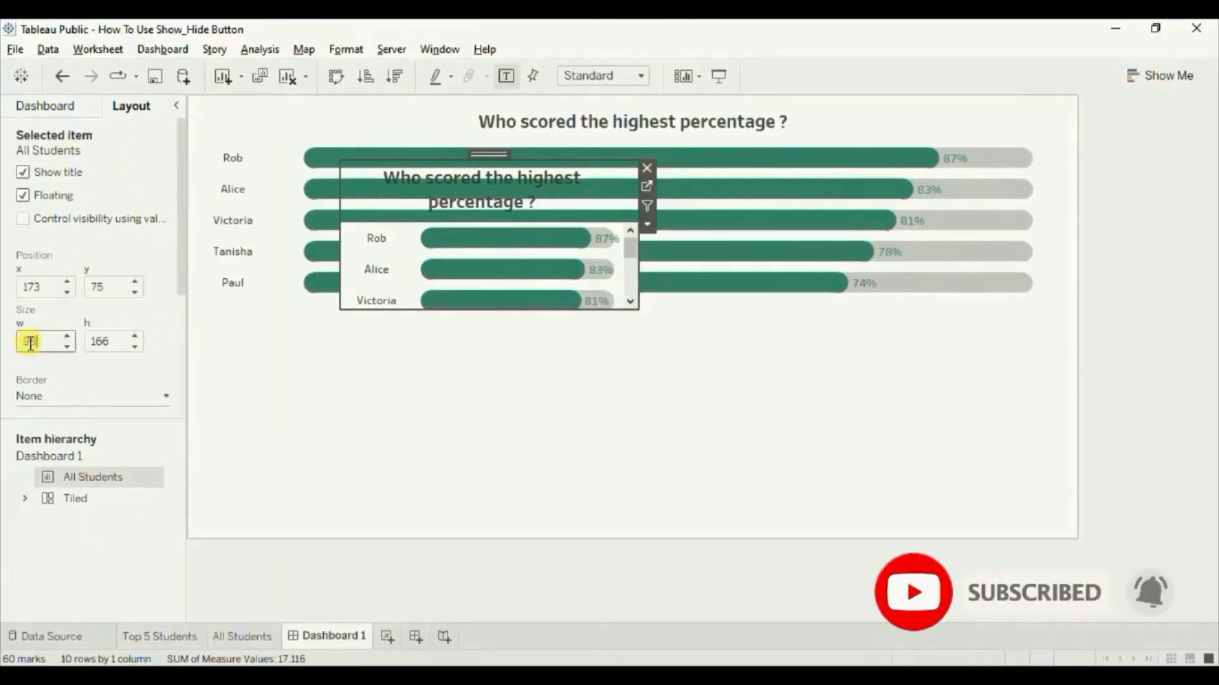
type("84")
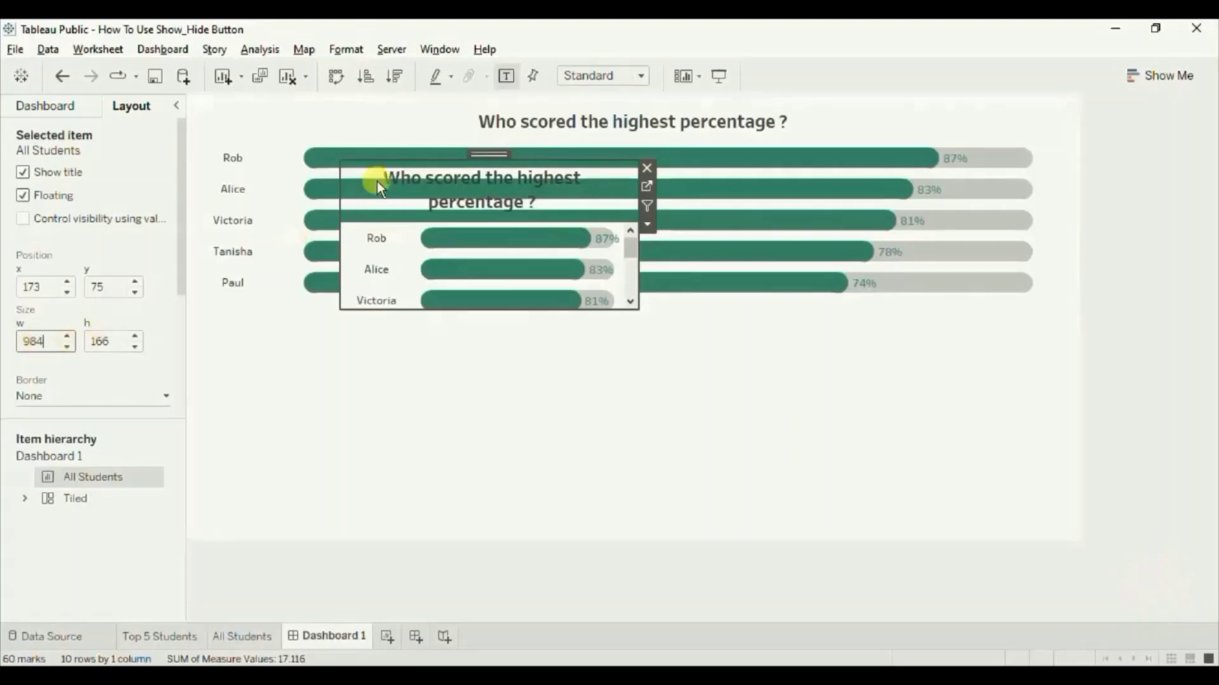
Step: Set the floating All Students chart's height to 226 px to match the Top 5 Students chart
left_click(283, 114)
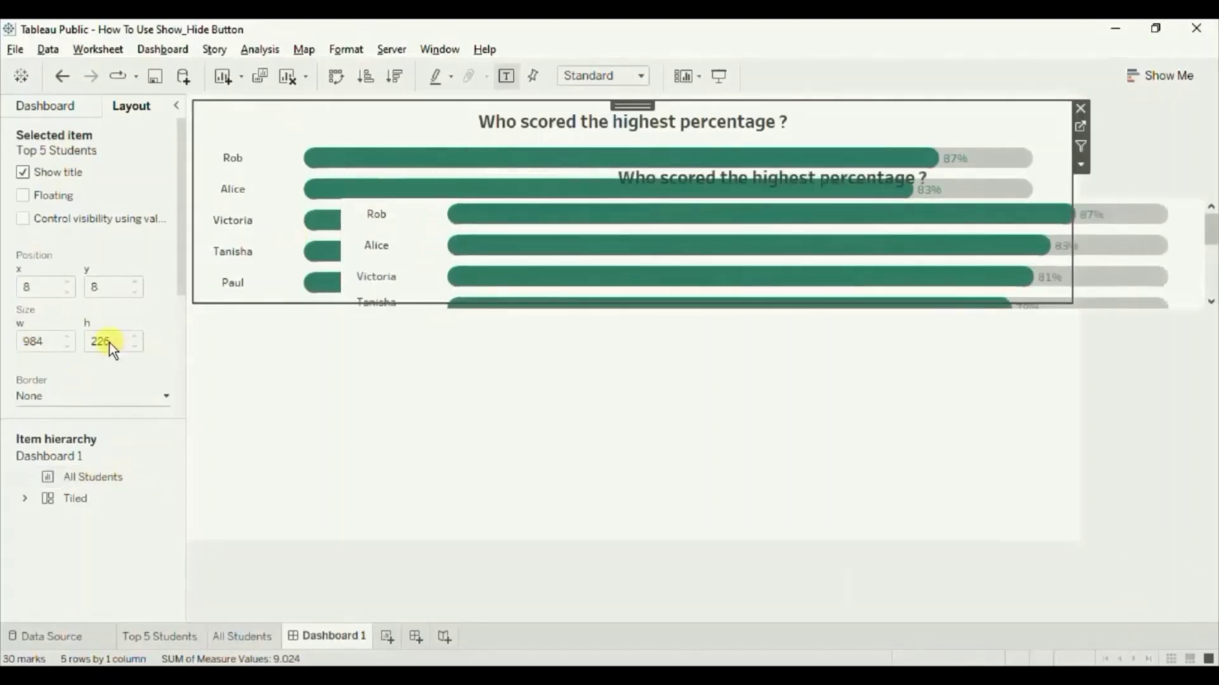
left_click(416, 213)
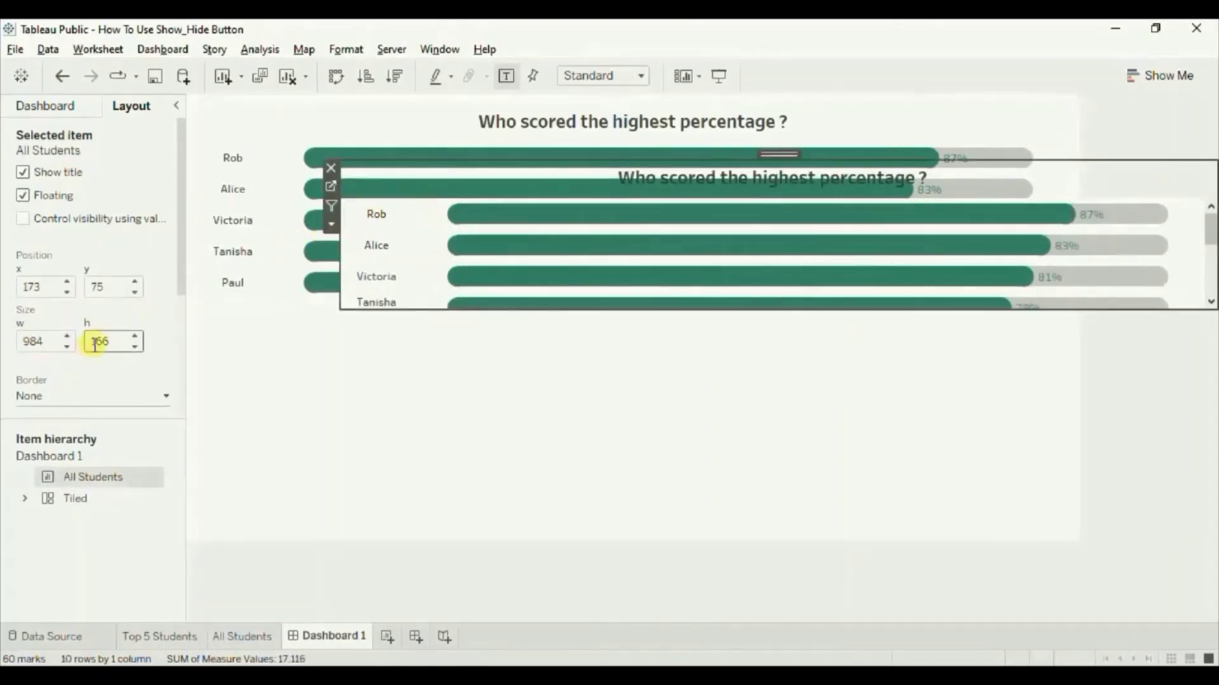
key("BackSpace")
key("BackSpace")
key("BackSpace")
type("126")
key("Return")
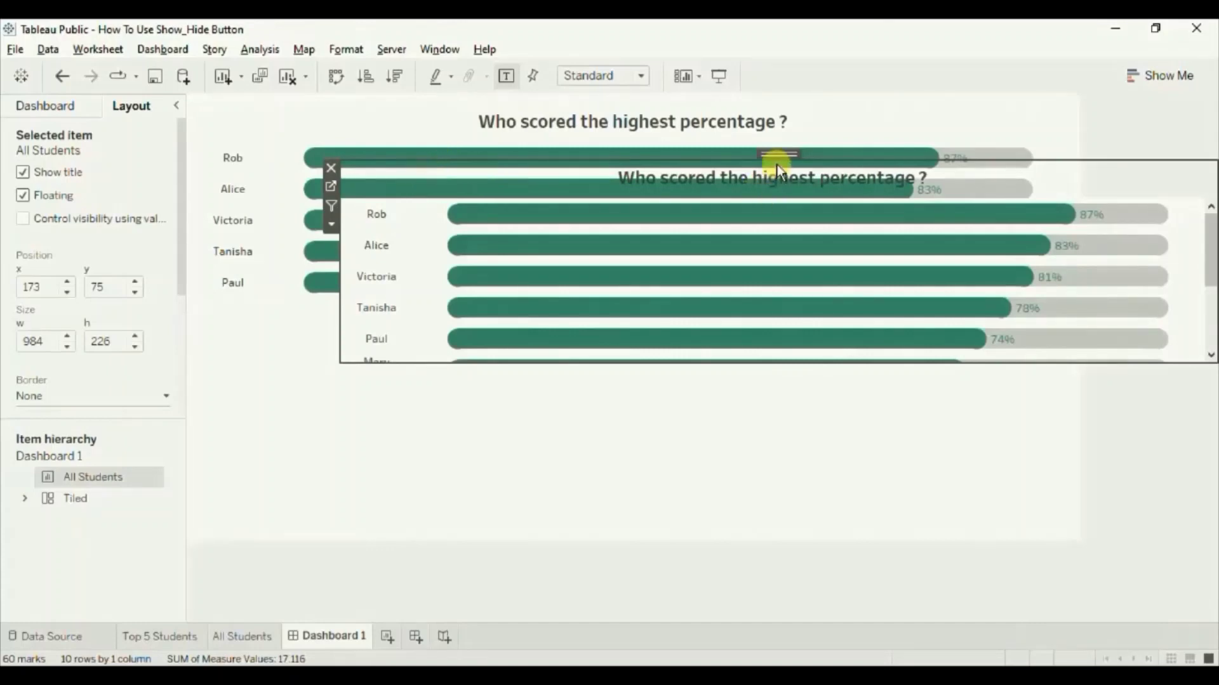
Step: Move the floating All Students chart onto the Top 5 Students chart, aligning titles and bars at about x 17, y 12
left_click_drag(777, 156, 633, 95)
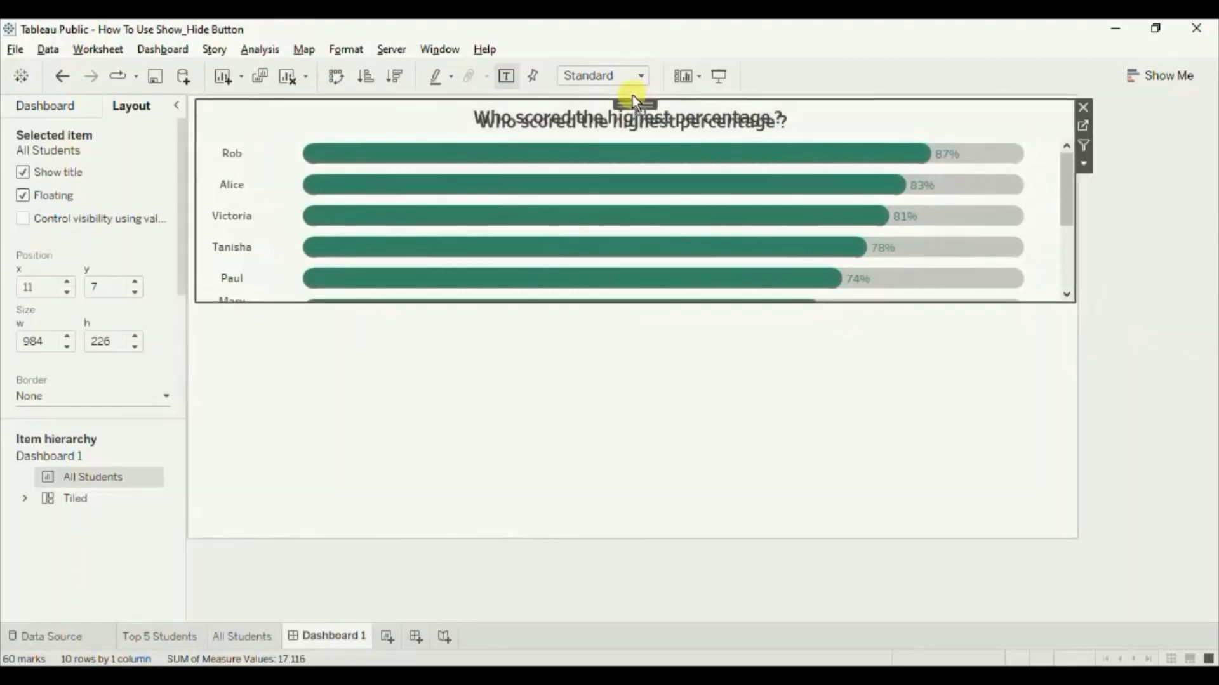
mouse_move(770, 159)
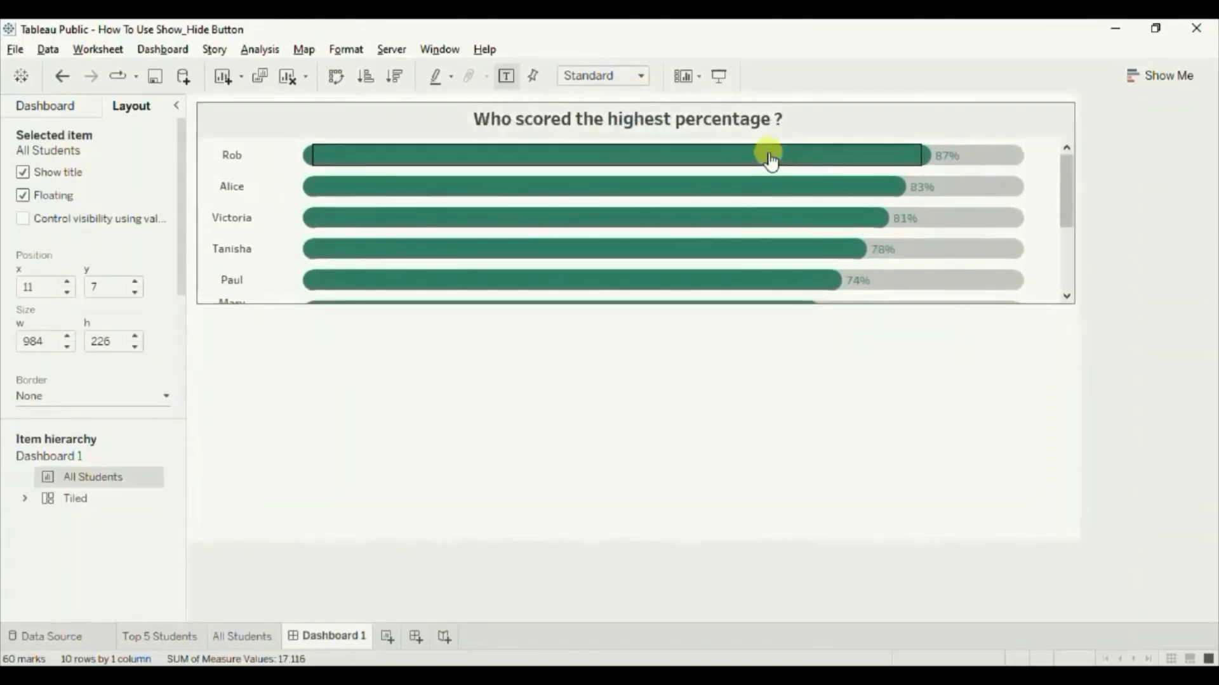
left_click_drag(770, 159, 768, 153)
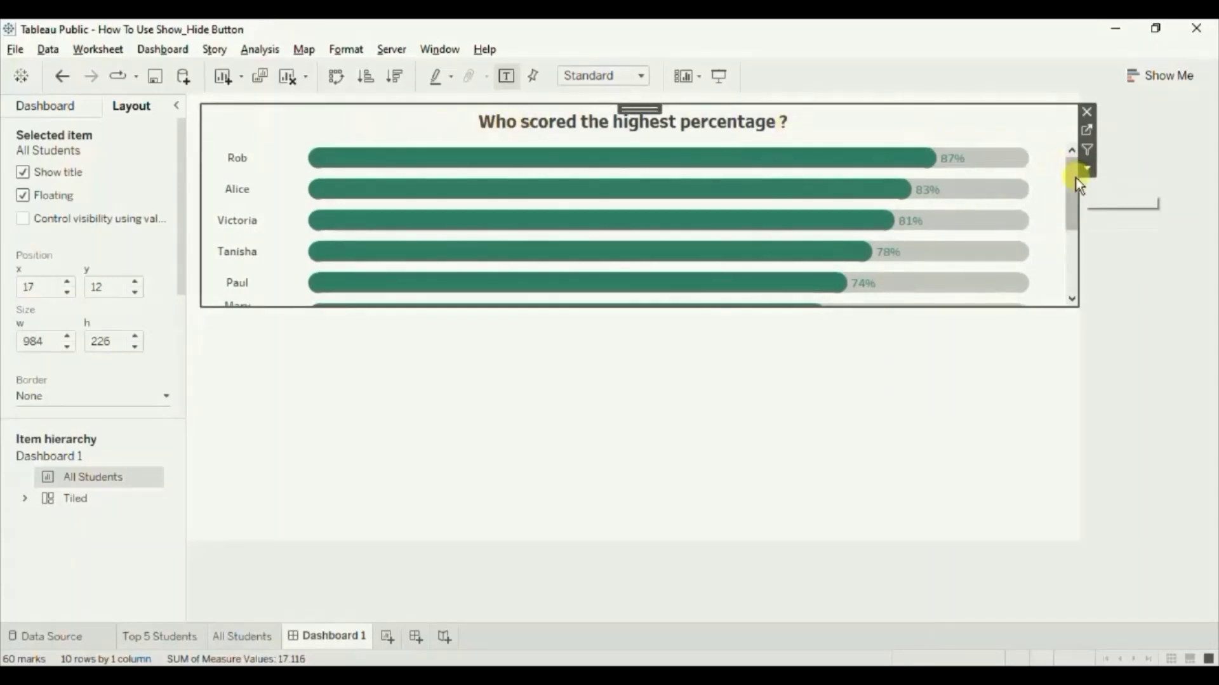
left_click_drag(1073, 174, 1076, 242)
mouse_move(391, 155)
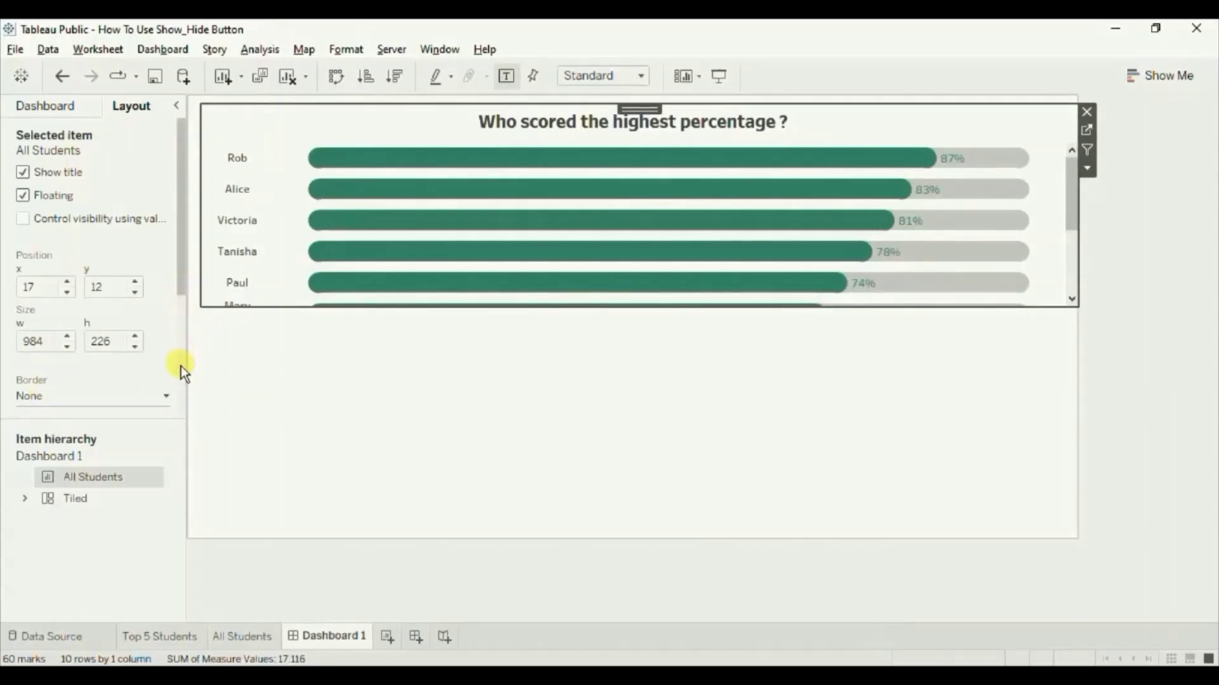
Step: Give the floating All Students chart a white background at 100% opacity
scroll(181, 367, "down", 3)
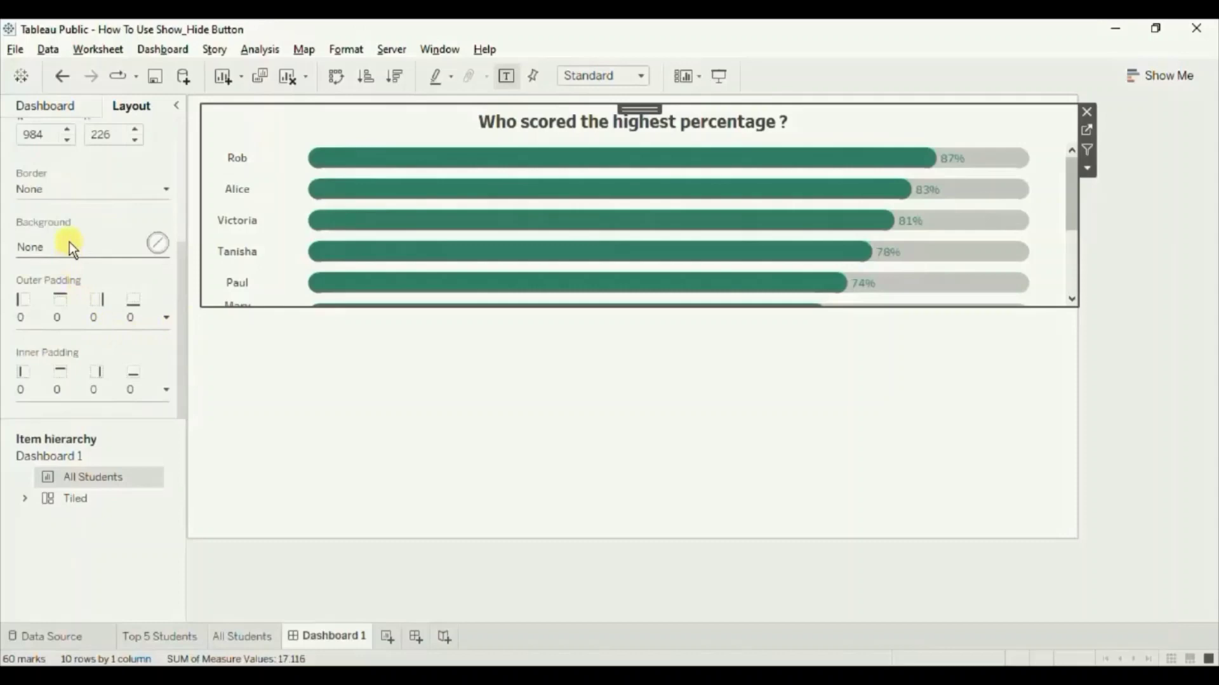
left_click(160, 245)
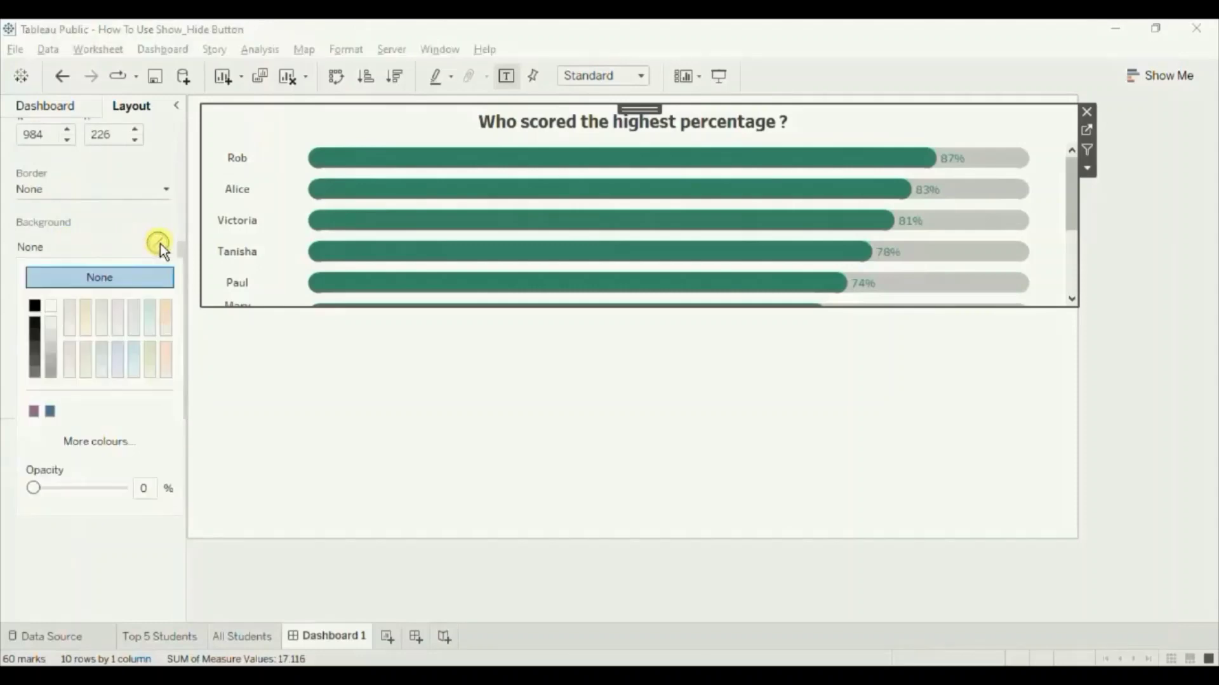
left_click(52, 303)
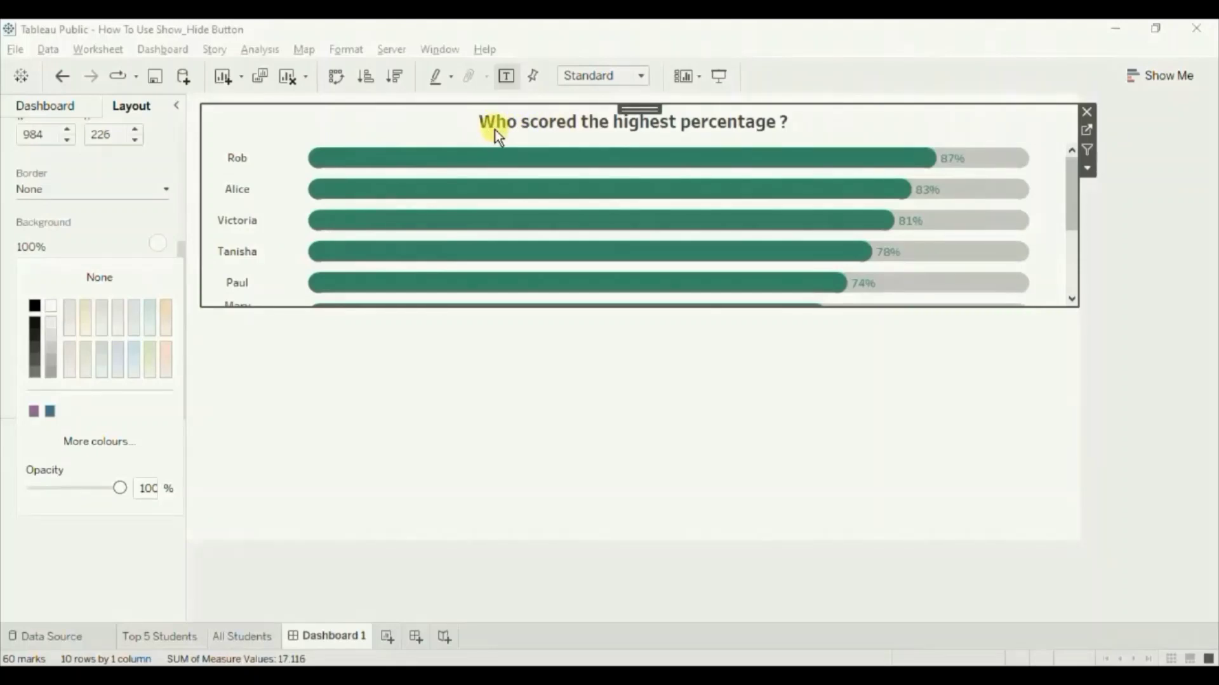
Step: Add a show/hide button for the All Students chart and place it beside the title near the chart's upper-right corner
left_click(1084, 166)
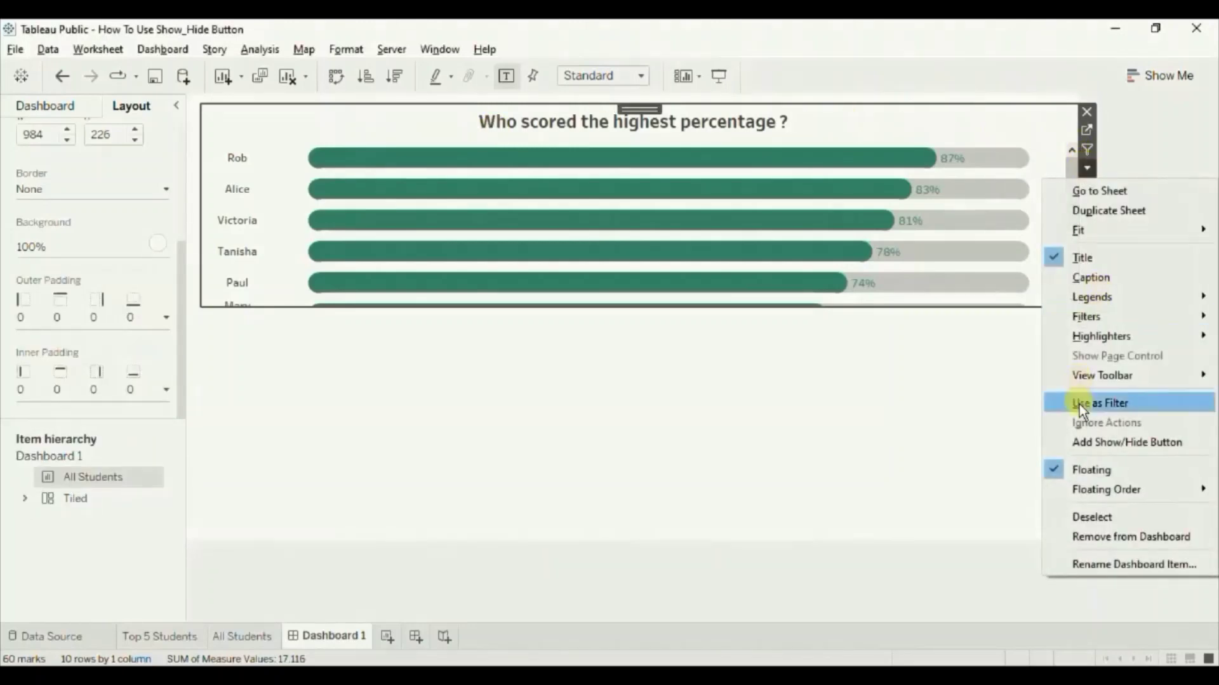
left_click(1083, 442)
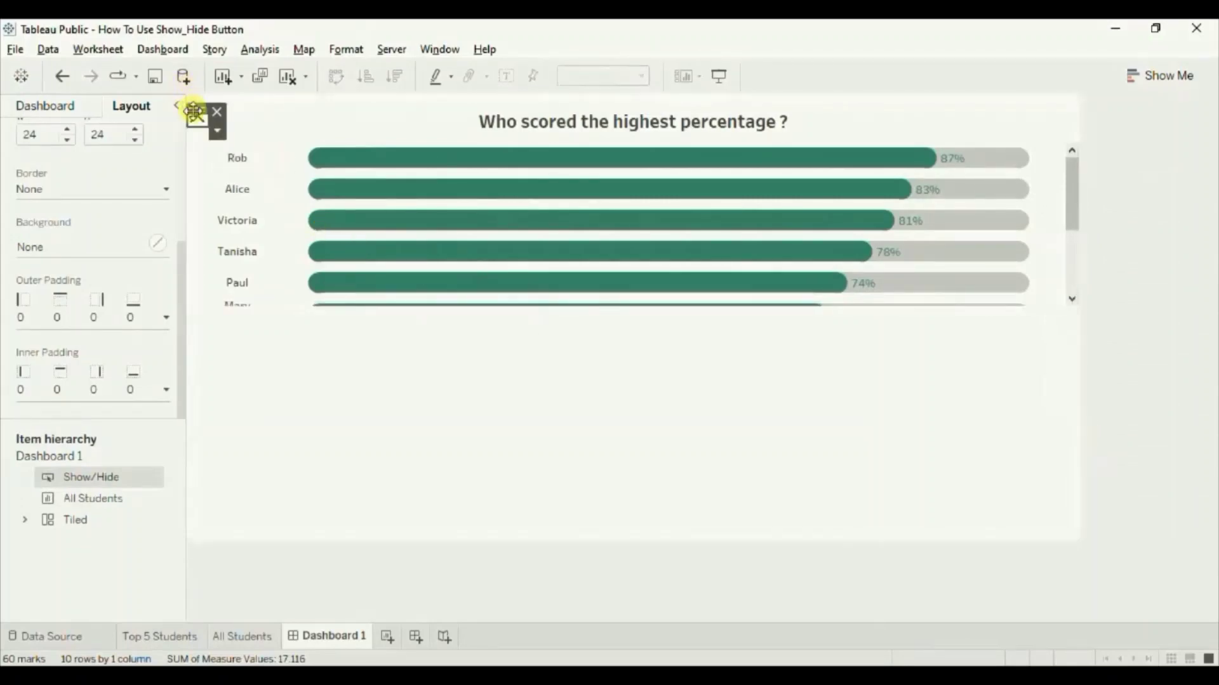
left_click_drag(194, 112, 730, 130)
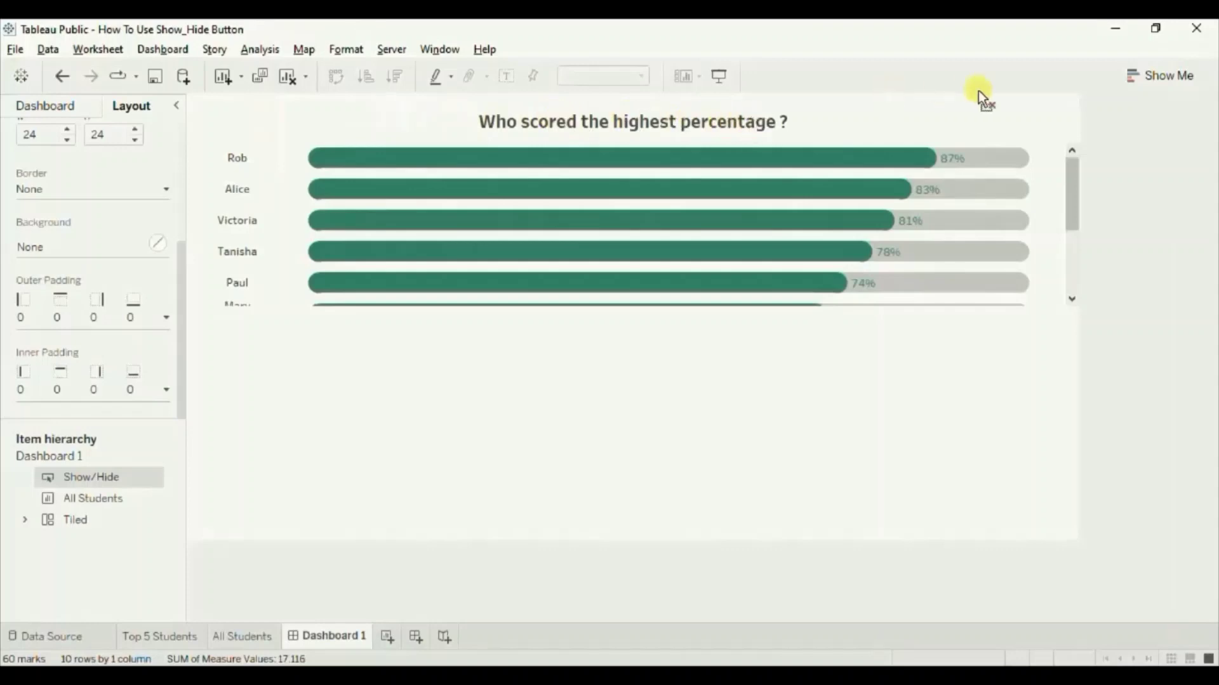
left_click_drag(978, 92, 1029, 110)
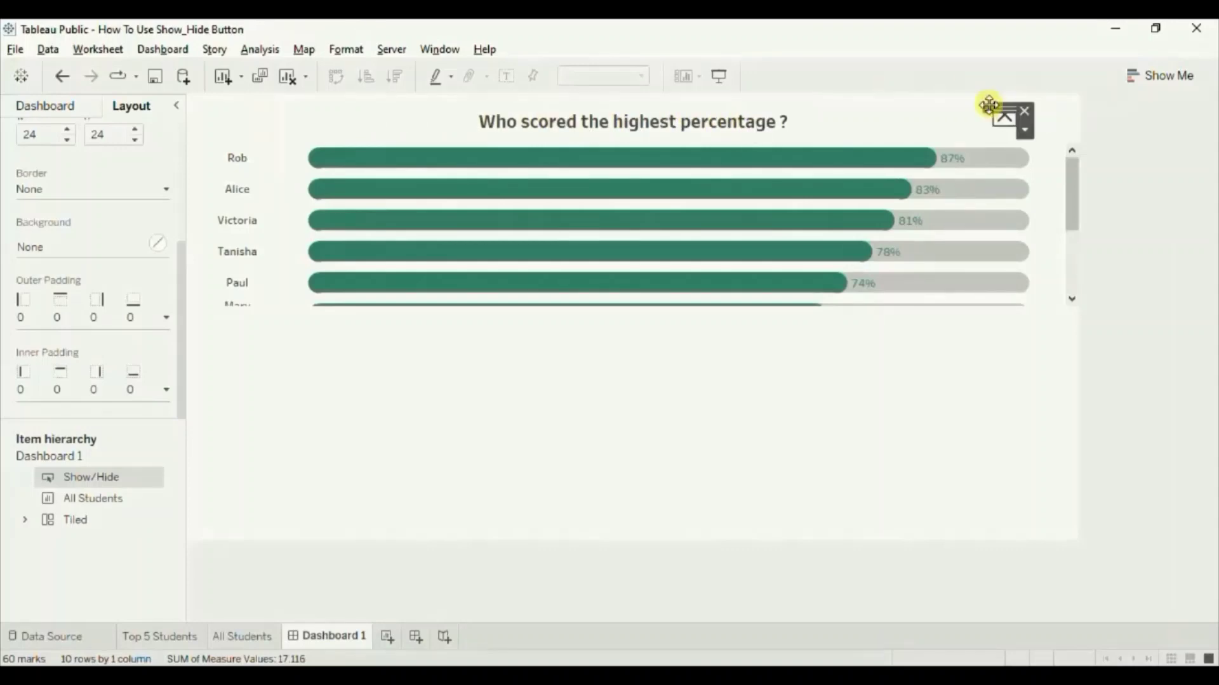
Step: Preview the dashboard in presentation mode and hide the All Students chart with the show/hide button
left_click(717, 76)
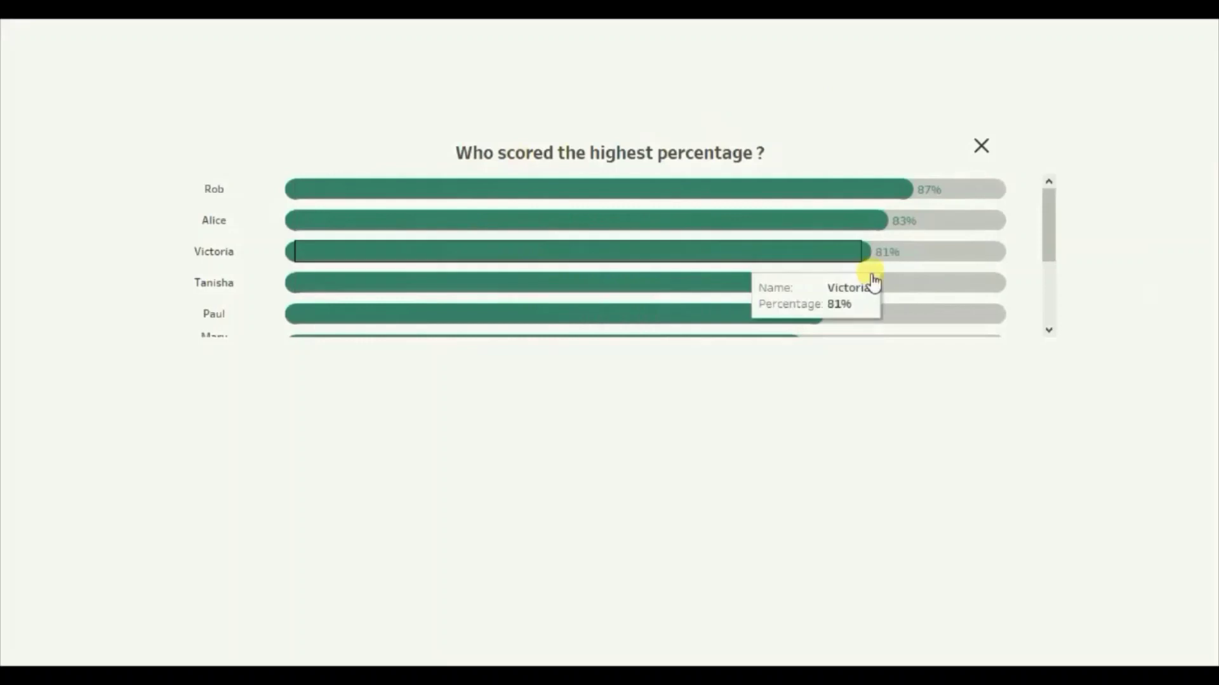
mouse_move(1046, 213)
left_mouse_down()
mouse_move(1048, 294)
mouse_move(1052, 212)
left_mouse_up()
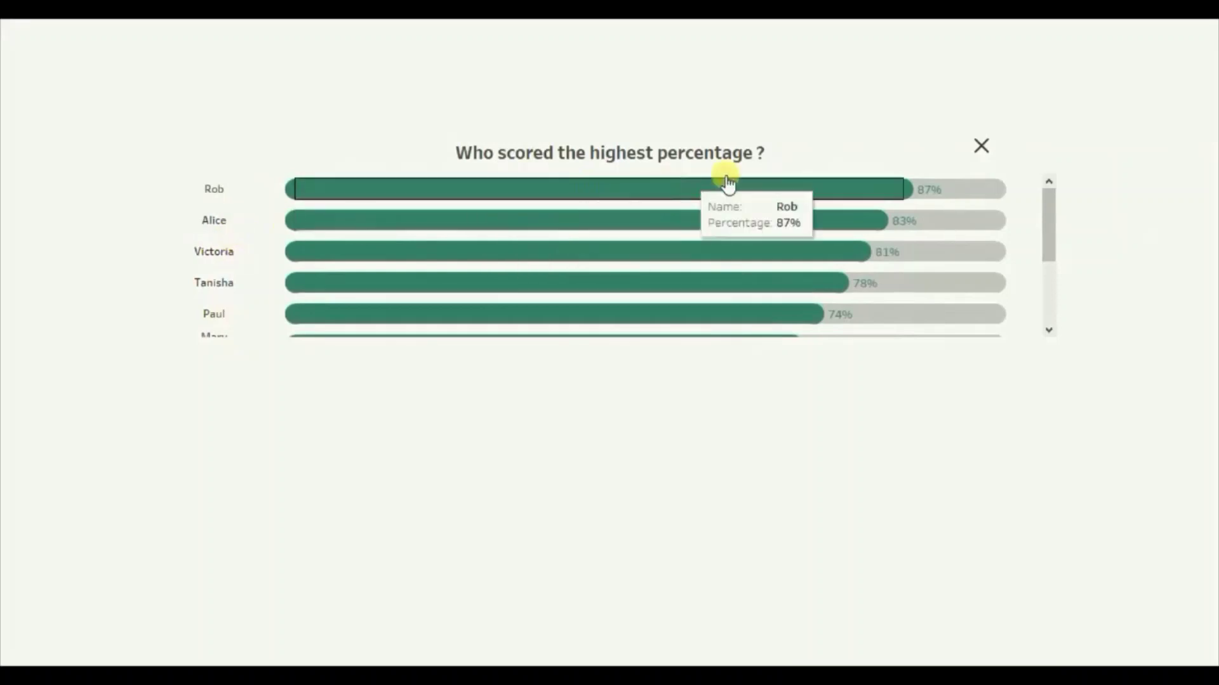
left_click(980, 147)
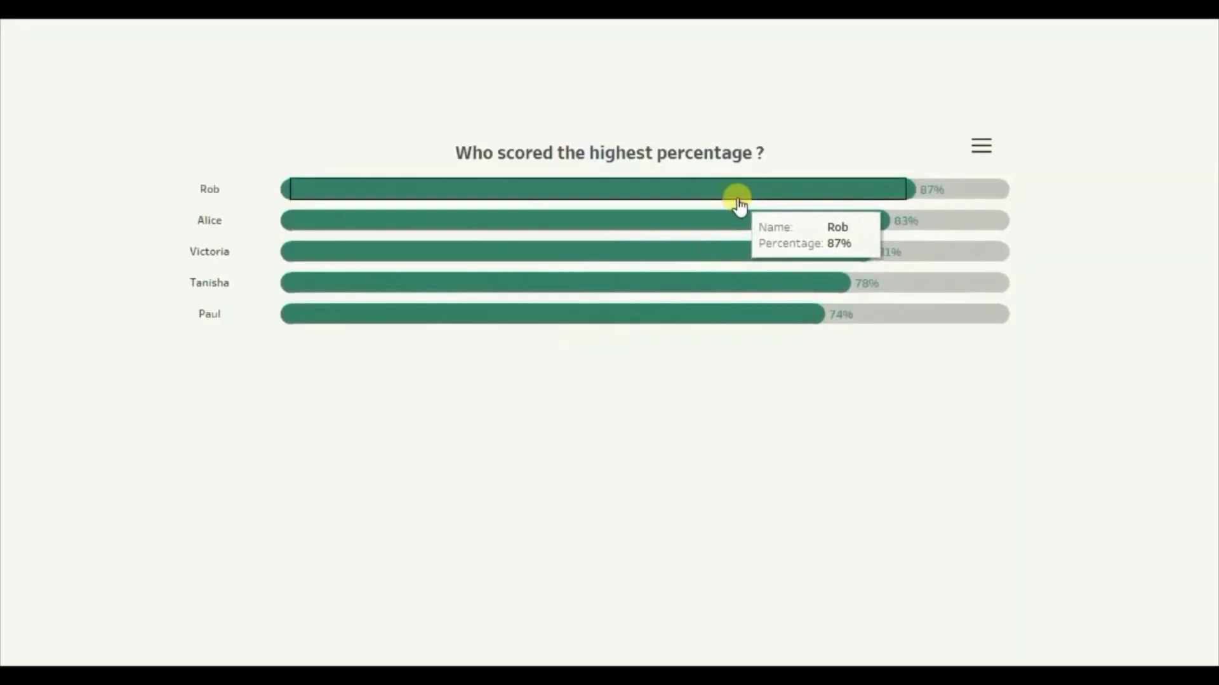
key("Escape")
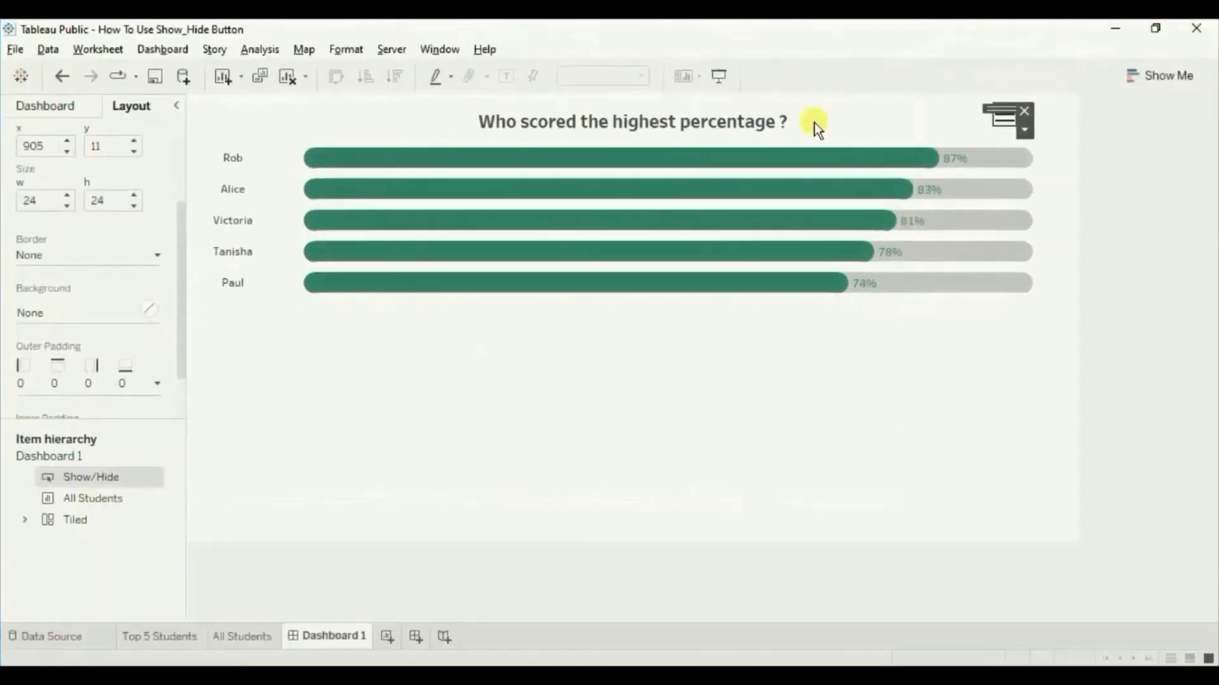
Step: Open the show/hide button's settings for editing
left_click(1024, 130)
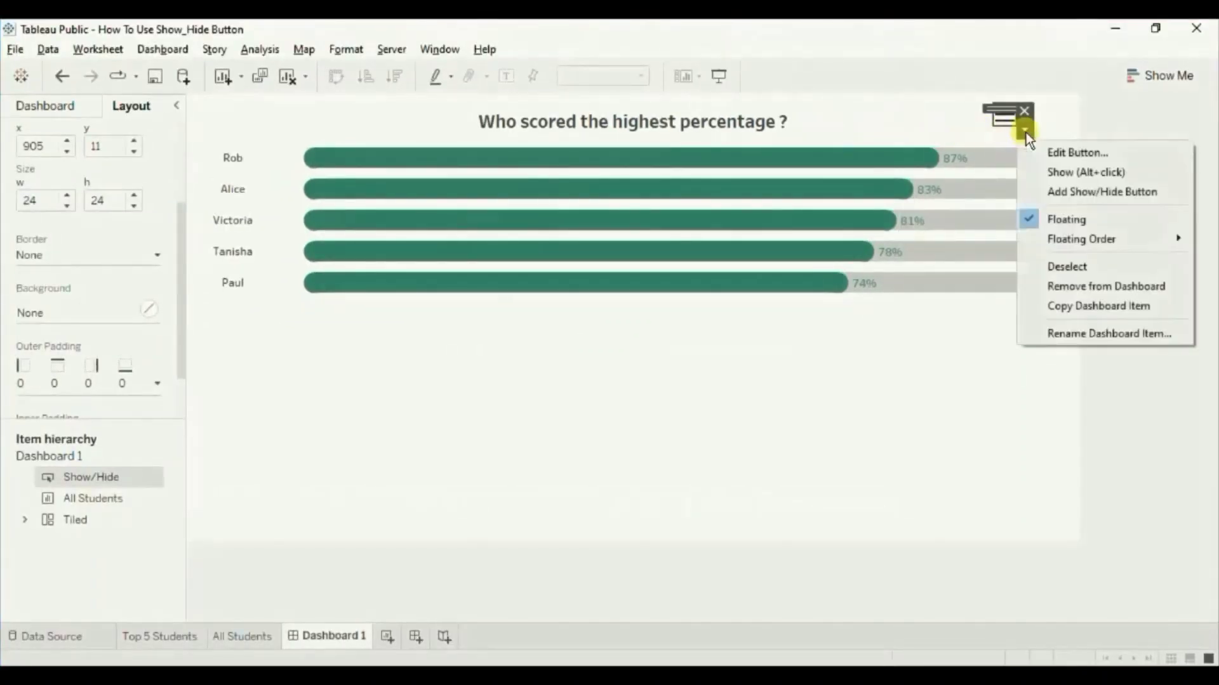
left_click(1046, 154)
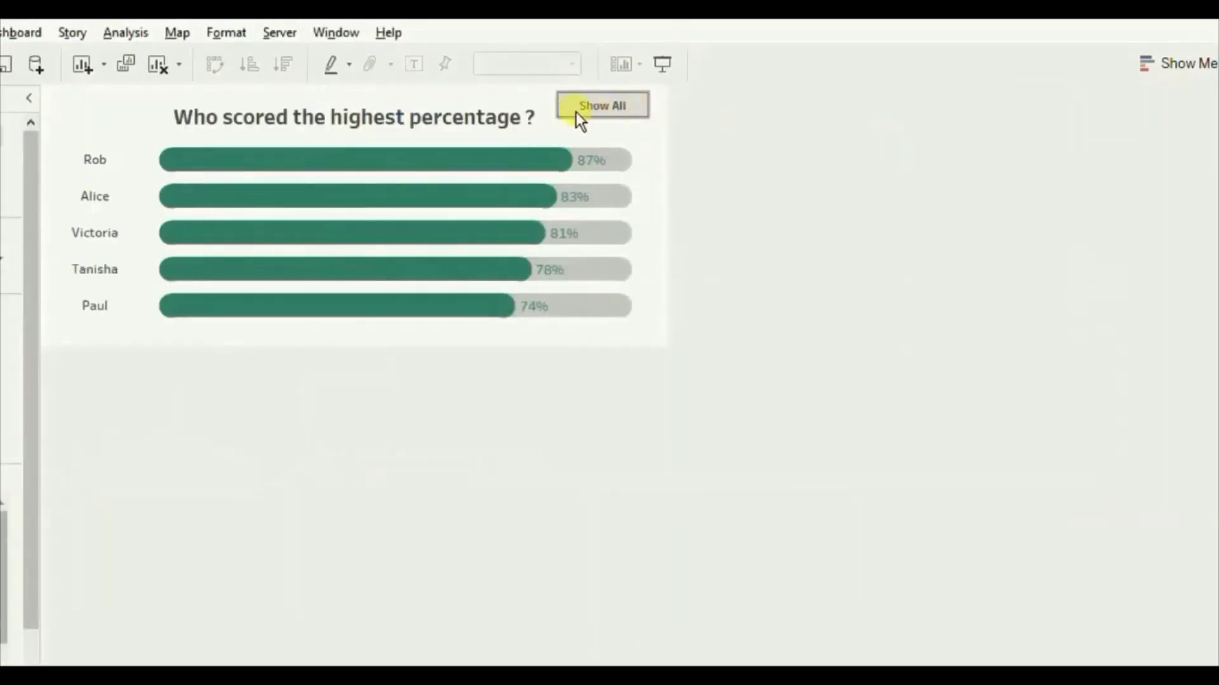
Step: Present the finished example dashboard and try its Show All text button, returning to the button settings
left_click(663, 63)
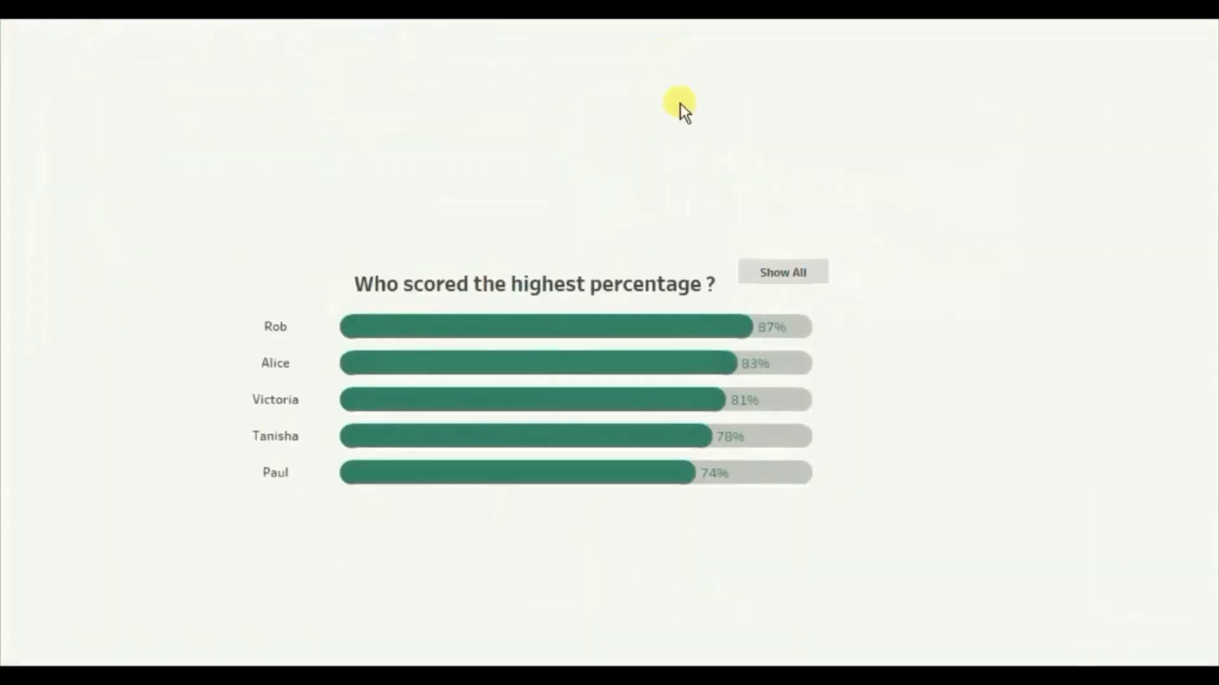
left_click(789, 277)
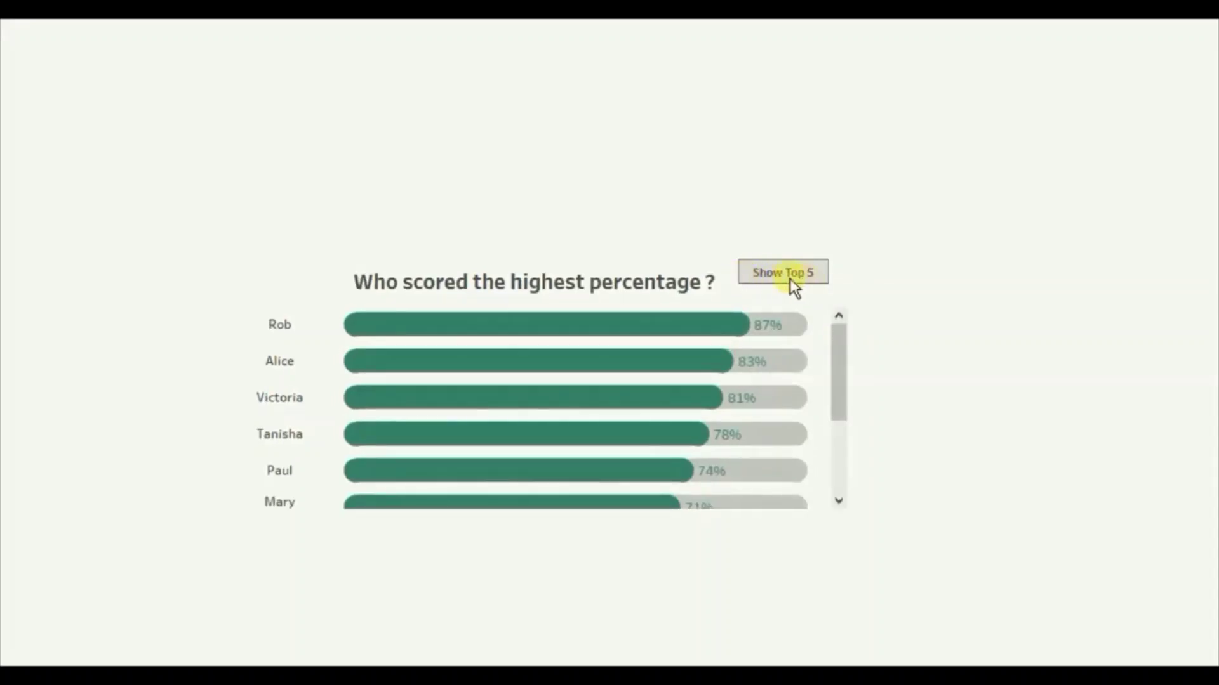
key("alt+Tab")
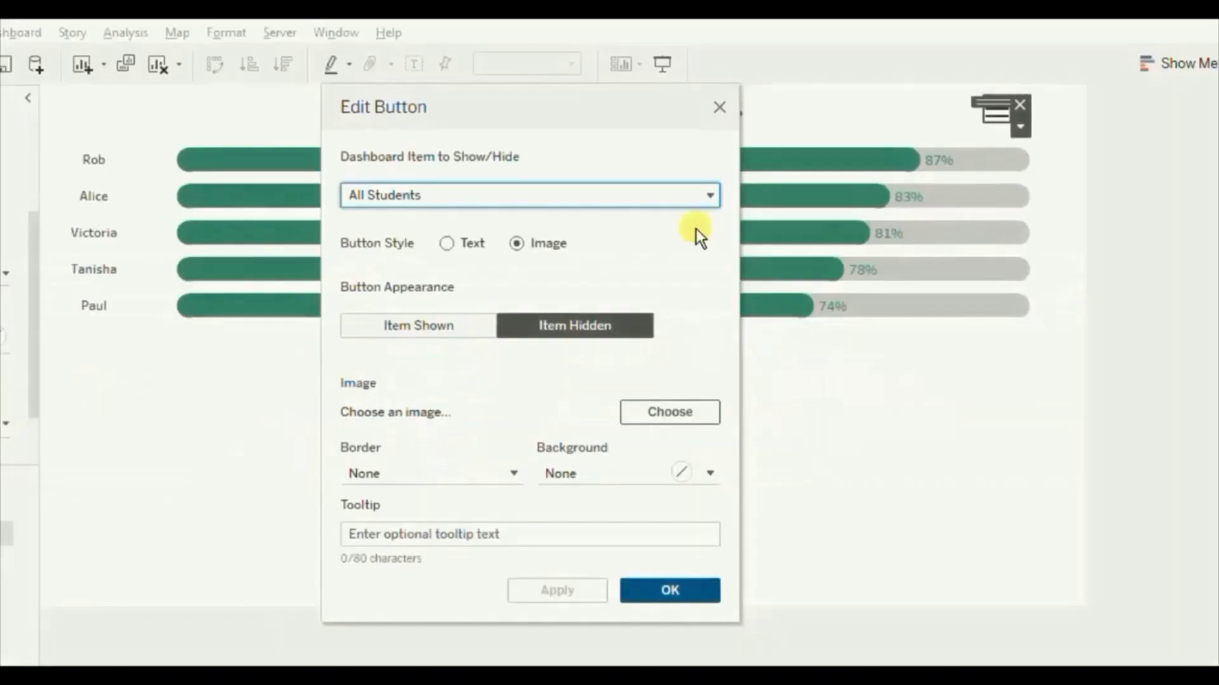
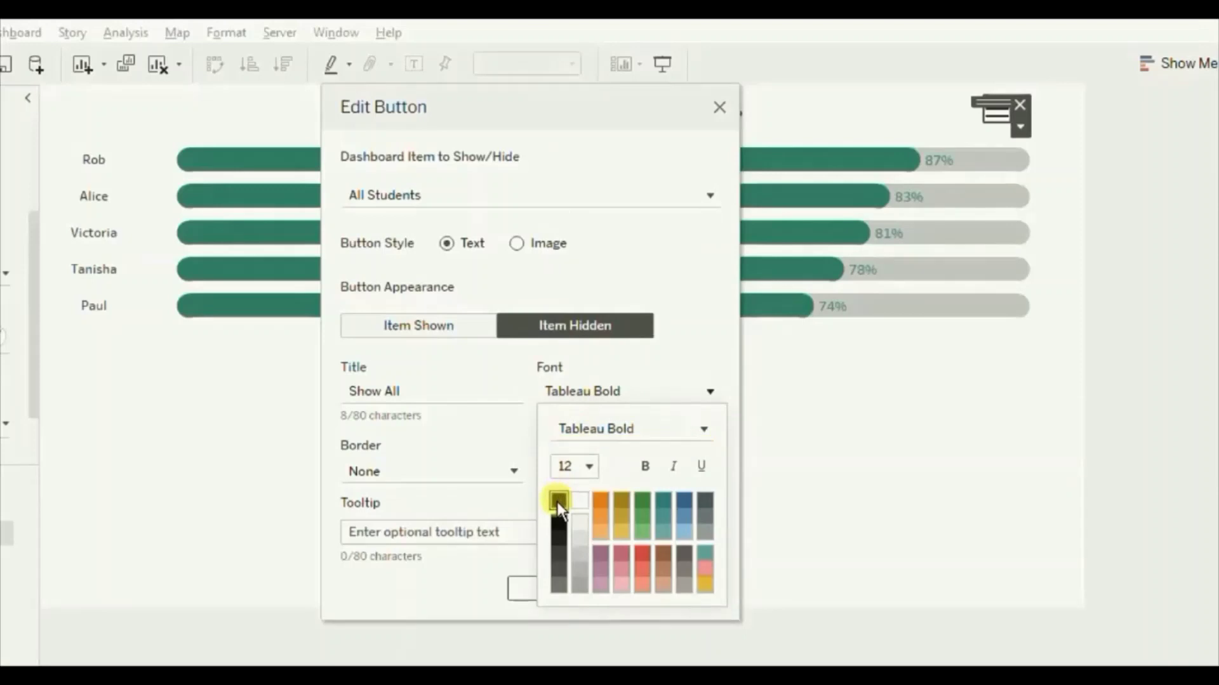
Step: Set the button's tooltip for the Item Hidden state to "Show All Students"
left_click(502, 381)
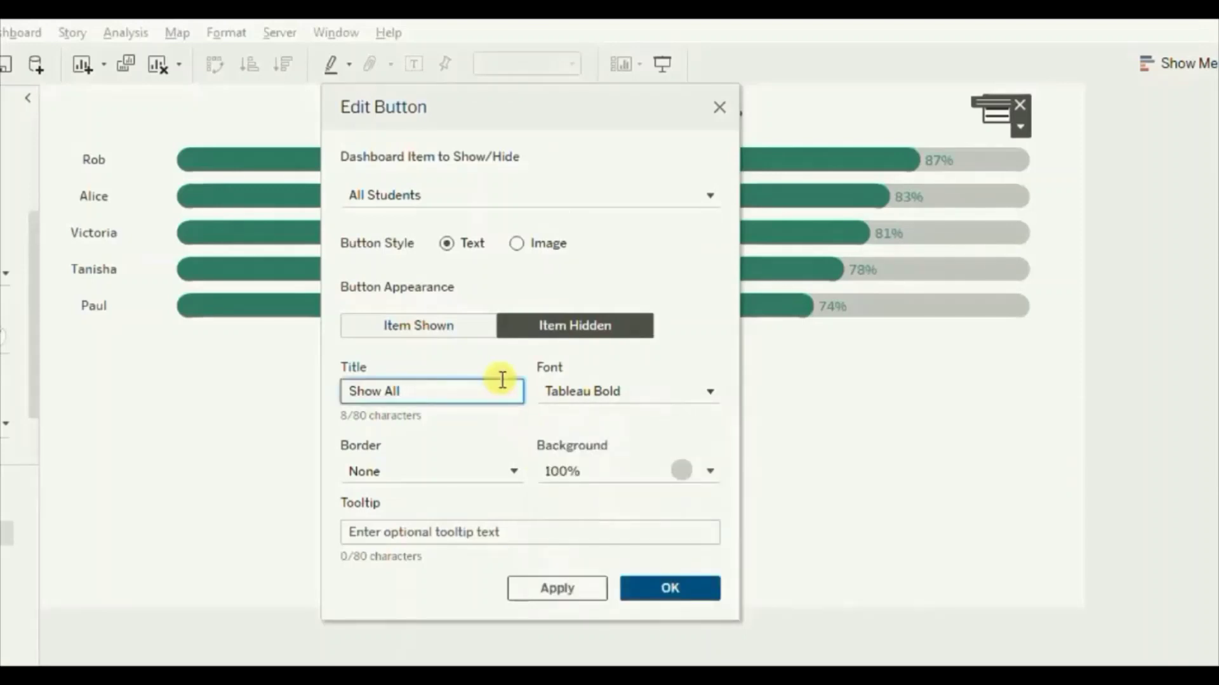
left_click(382, 530)
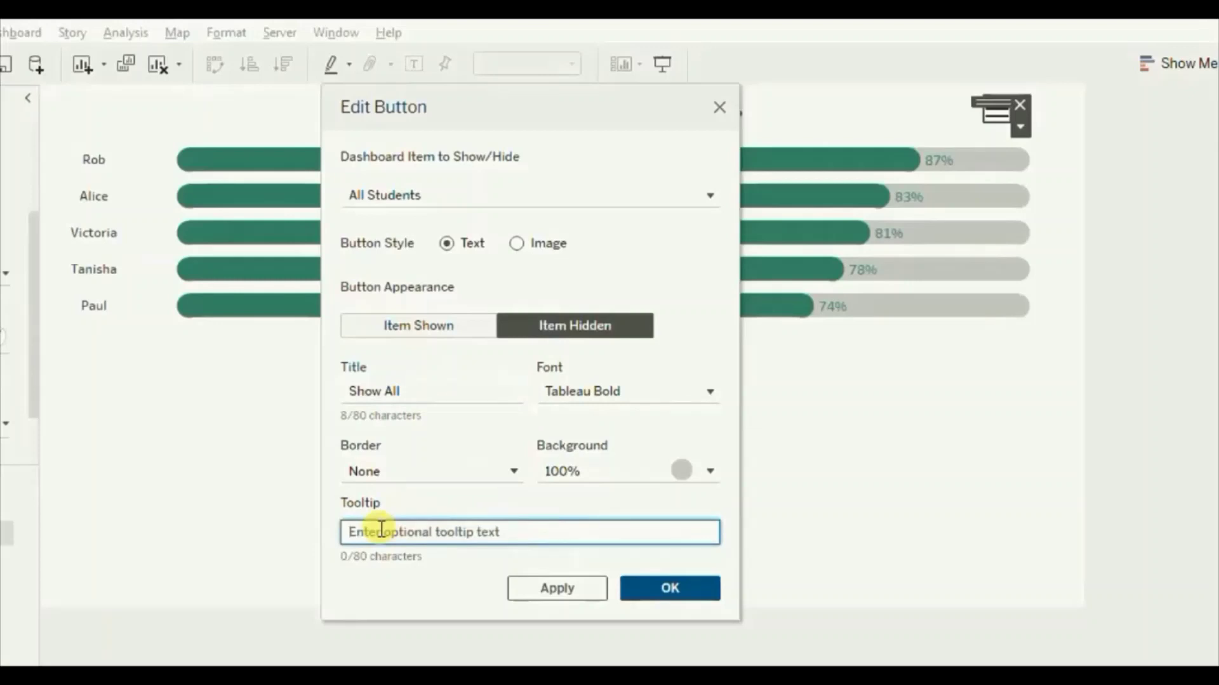
type("Show ")
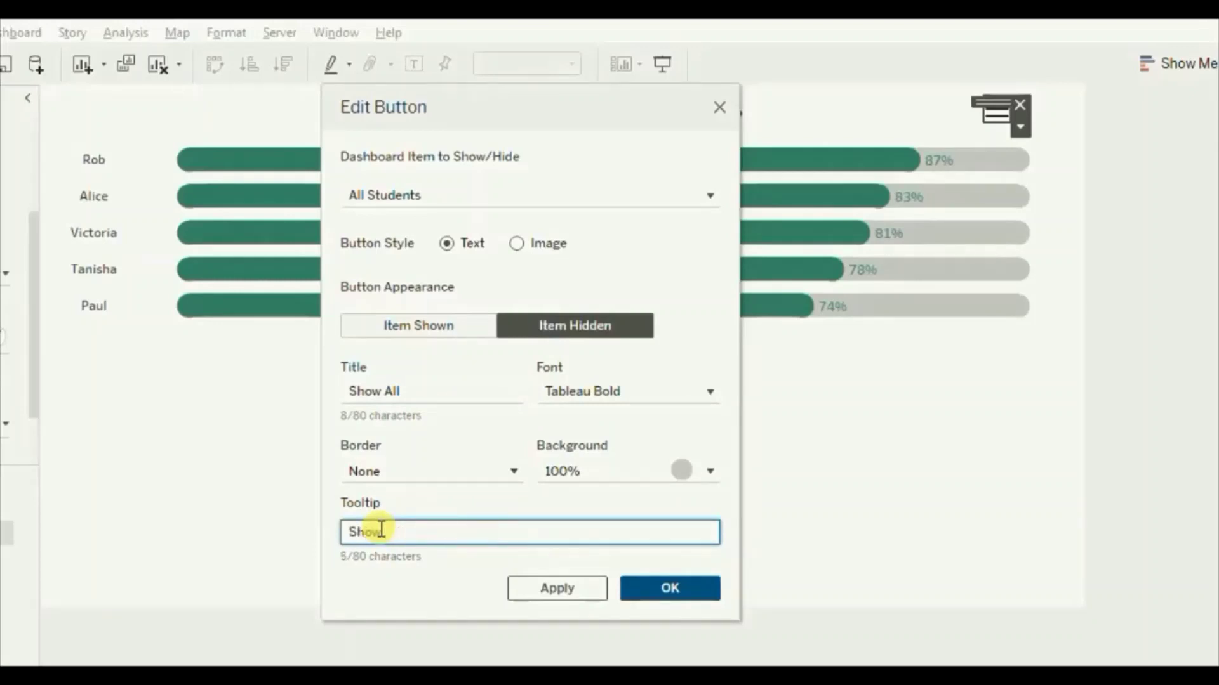
type("All Stu")
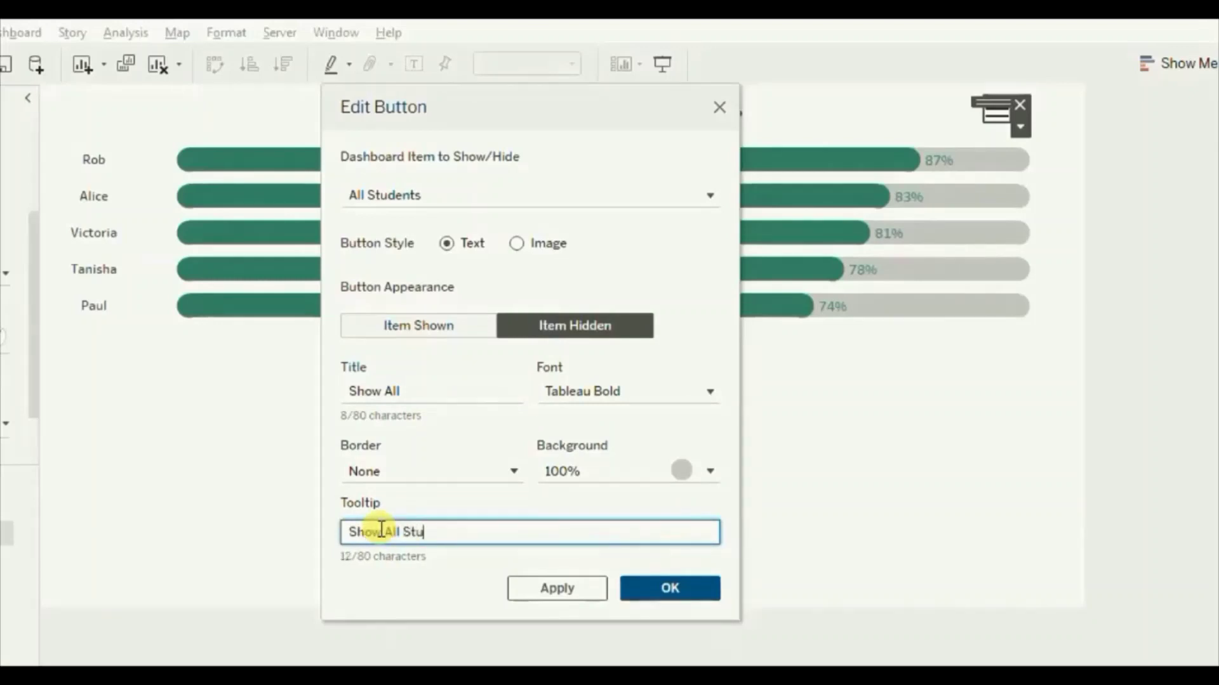
type("dents")
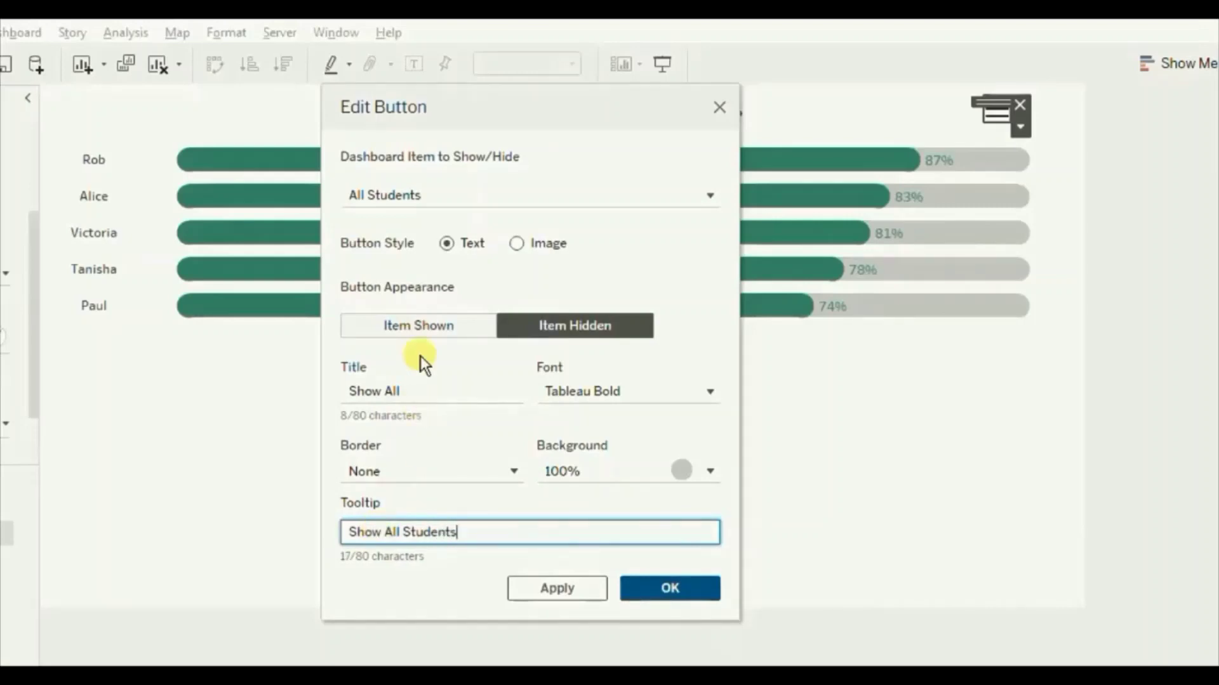
Step: Set the show/hide button's title for the Item Shown state to "Show Top 5"
left_click(414, 325)
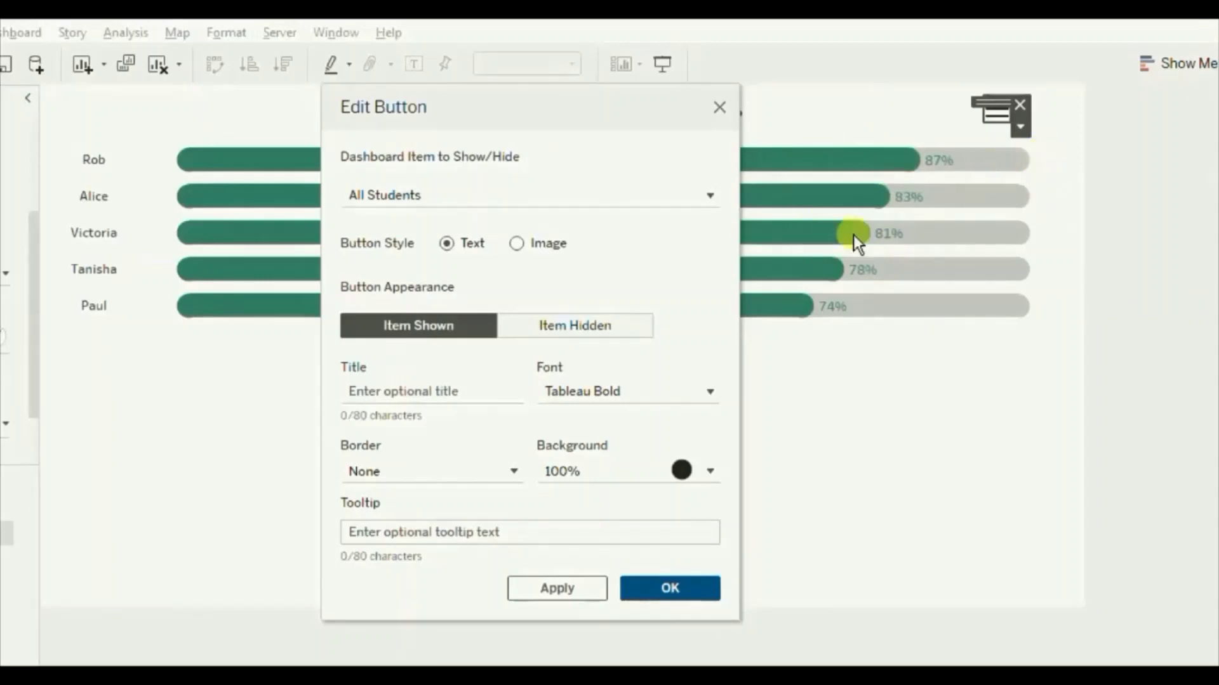
left_click(369, 392)
type("Show ")
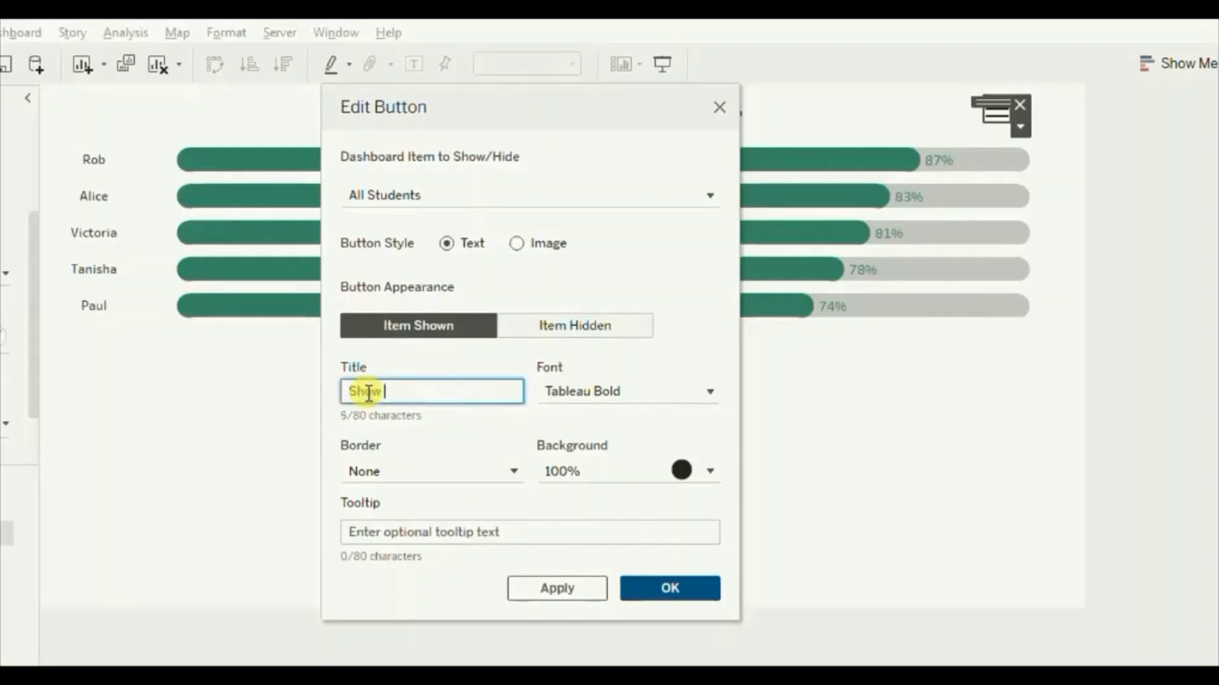
type("Top 5")
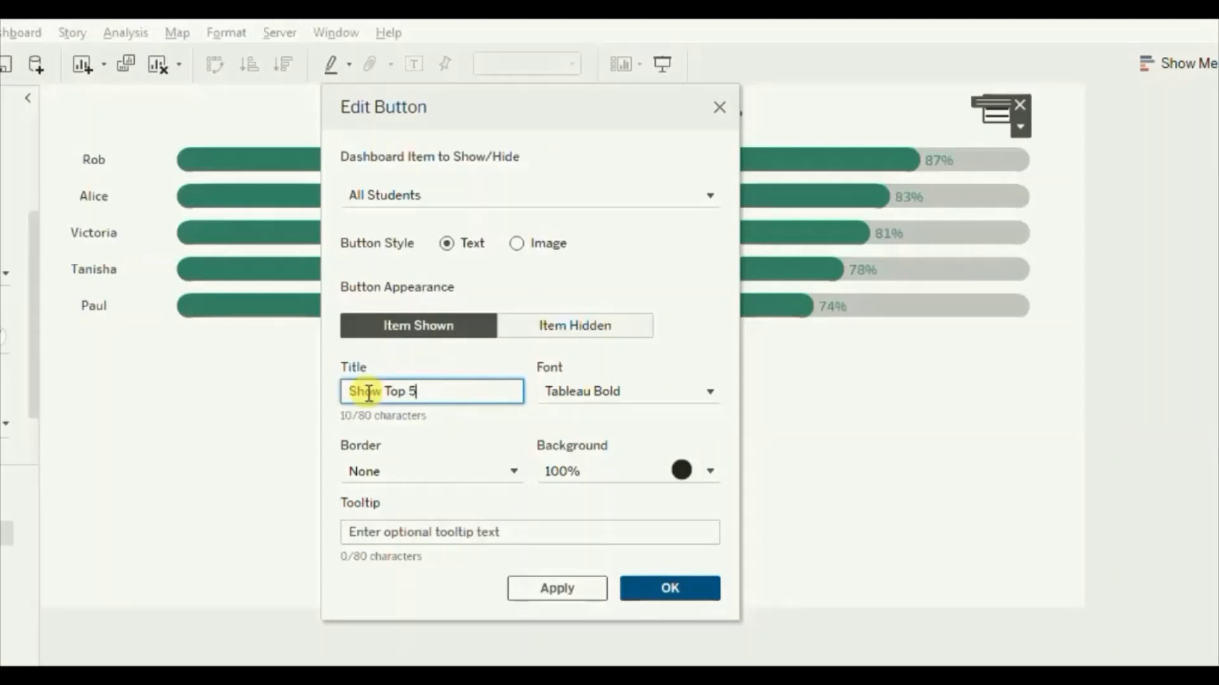
Step: Set the Item Shown state's title font colour to black and its background to light grey
left_click(590, 393)
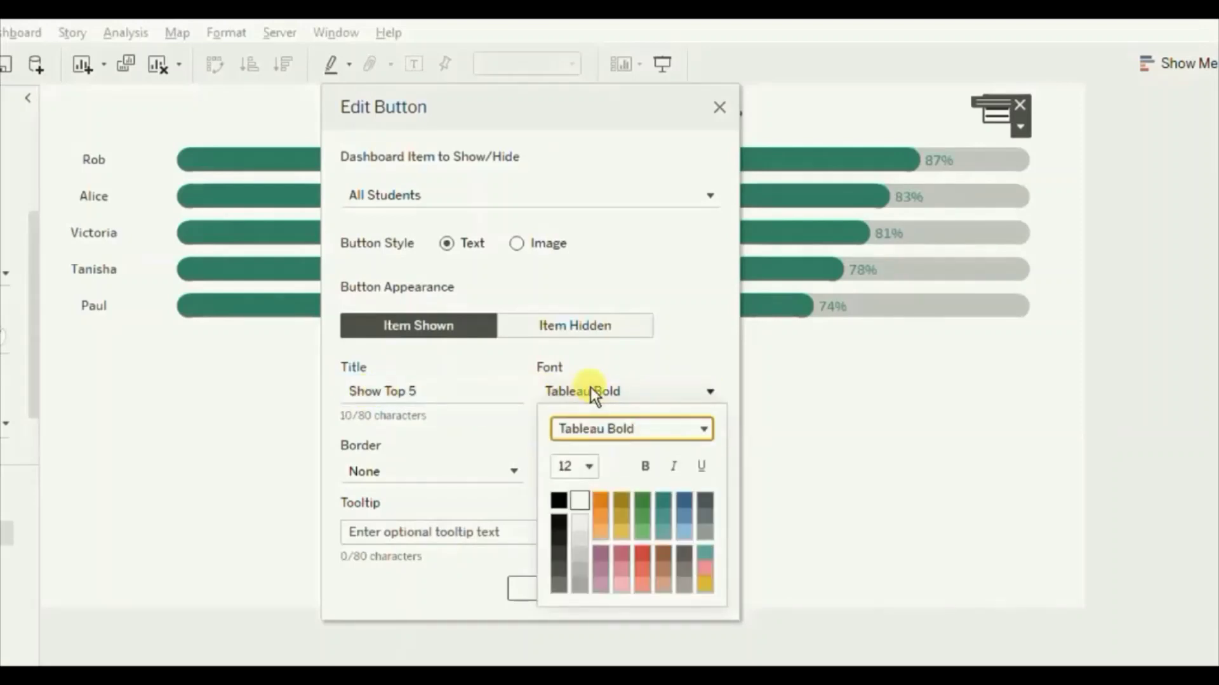
left_click(561, 501)
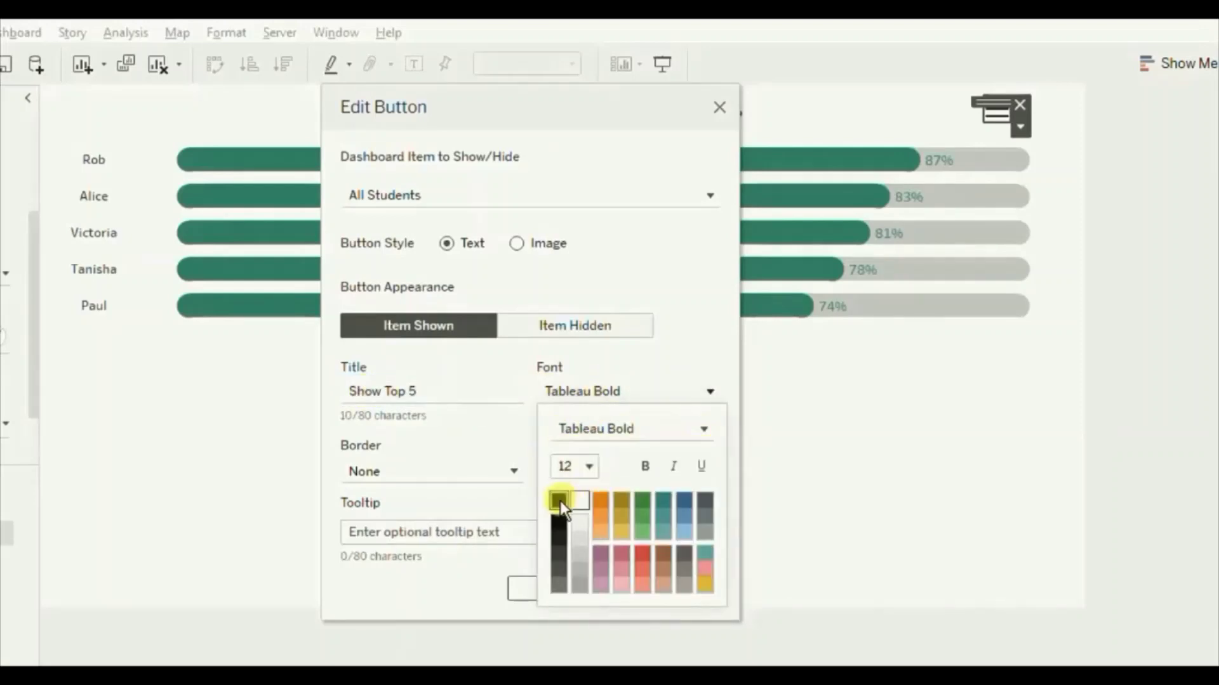
left_click(498, 422)
left_click(675, 467)
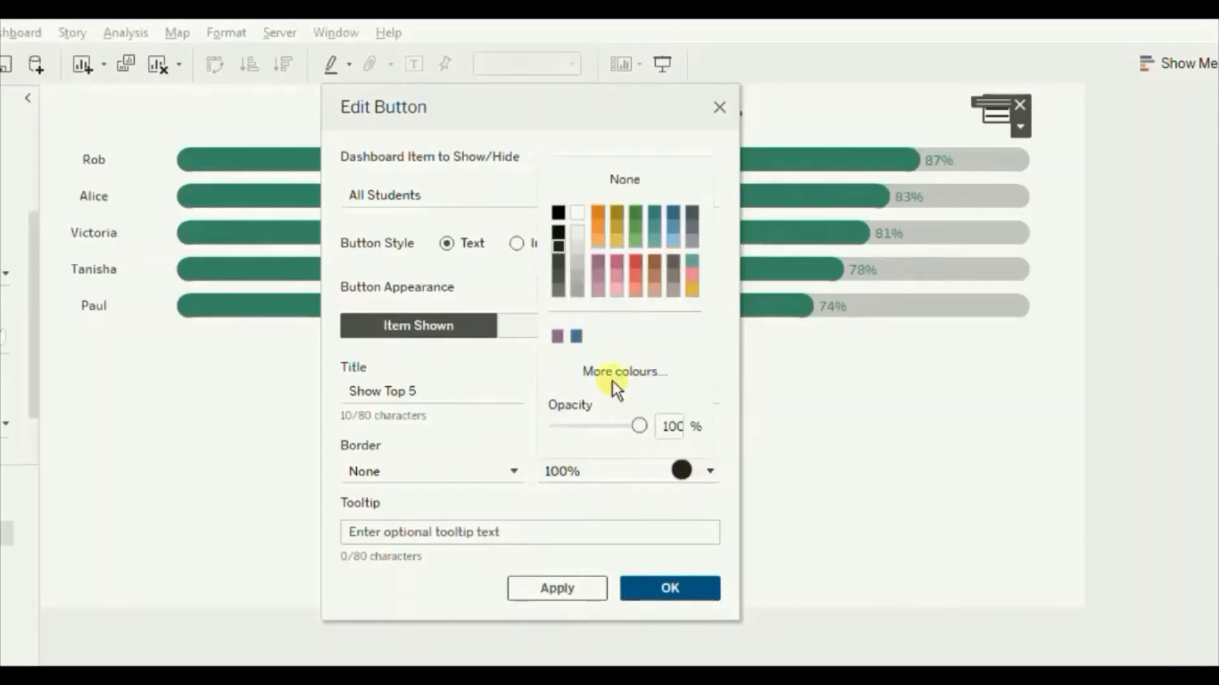
left_click(578, 264)
Step: Set the Item Shown tooltip to "Show Top 5 Students" and accept the button settings
left_click(385, 530)
type("Sho")
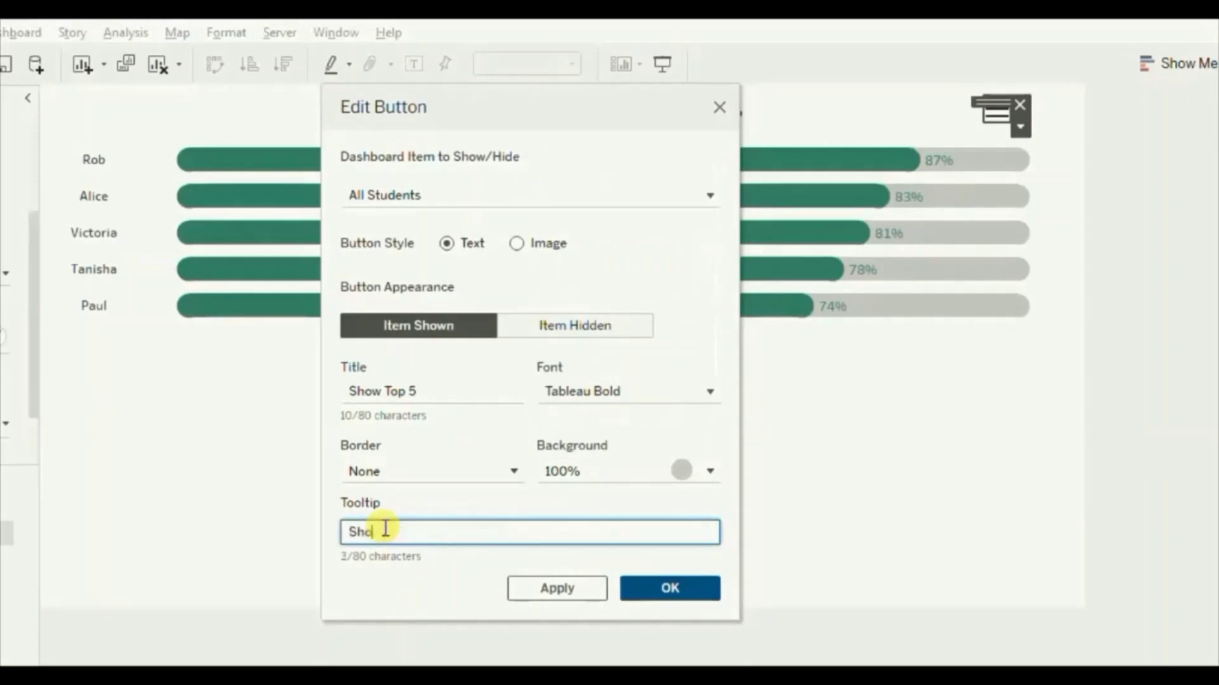
type("w Top 5 Studen")
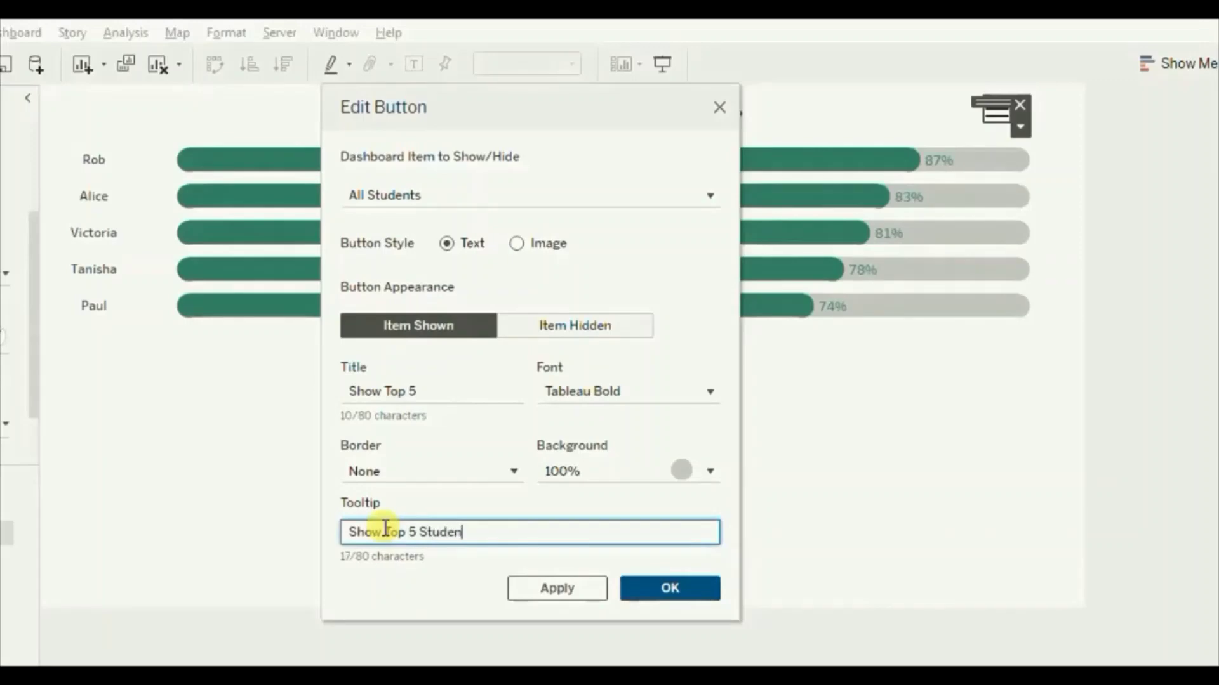
type("ts")
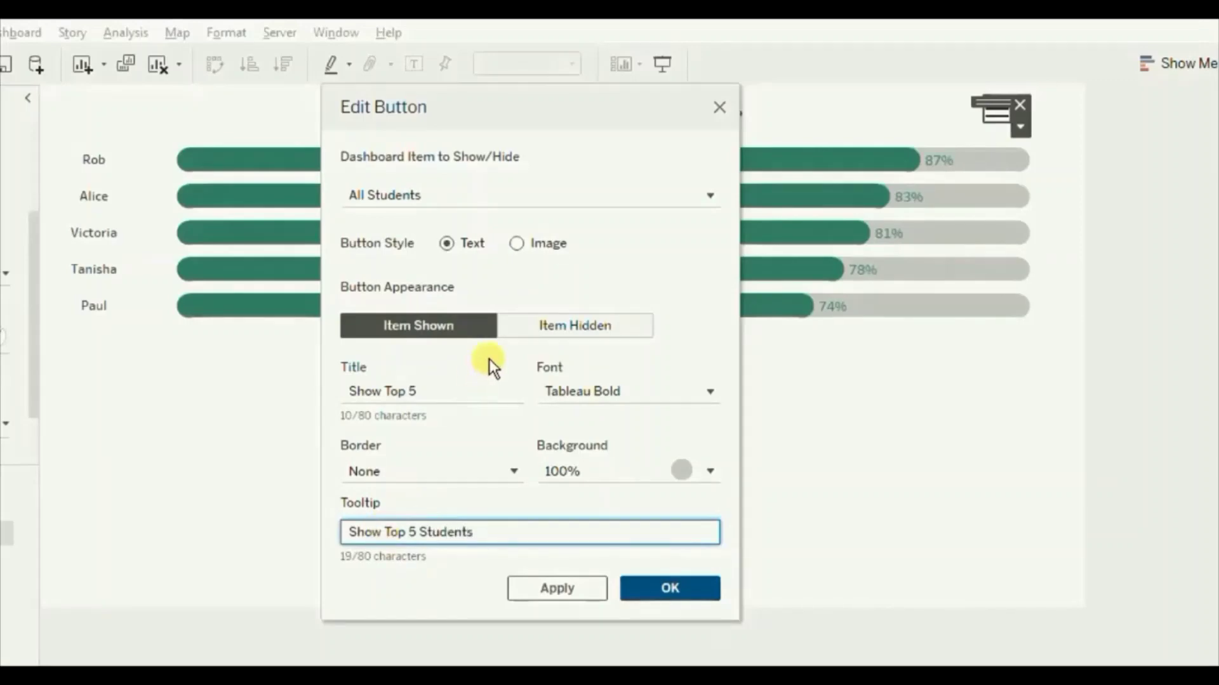
left_click(656, 585)
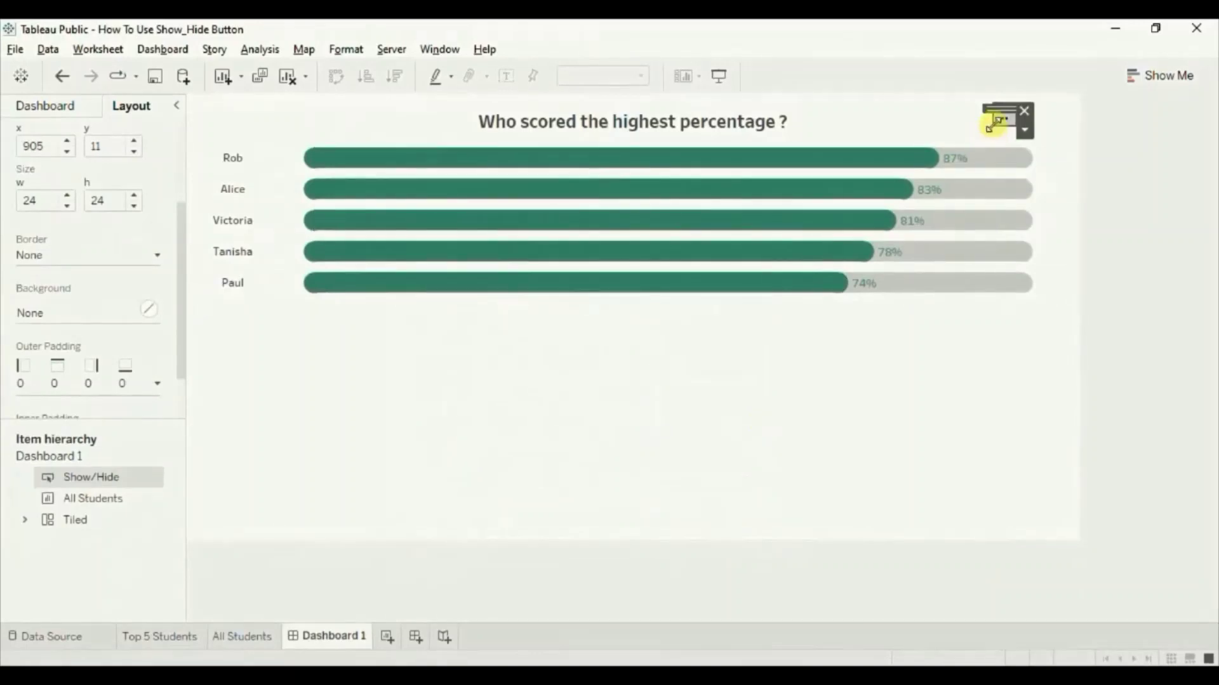
Step: Enlarge the show/hide button to about 91 by 31 pixels so its title fits, and deselect it
left_click_drag(992, 125, 934, 132)
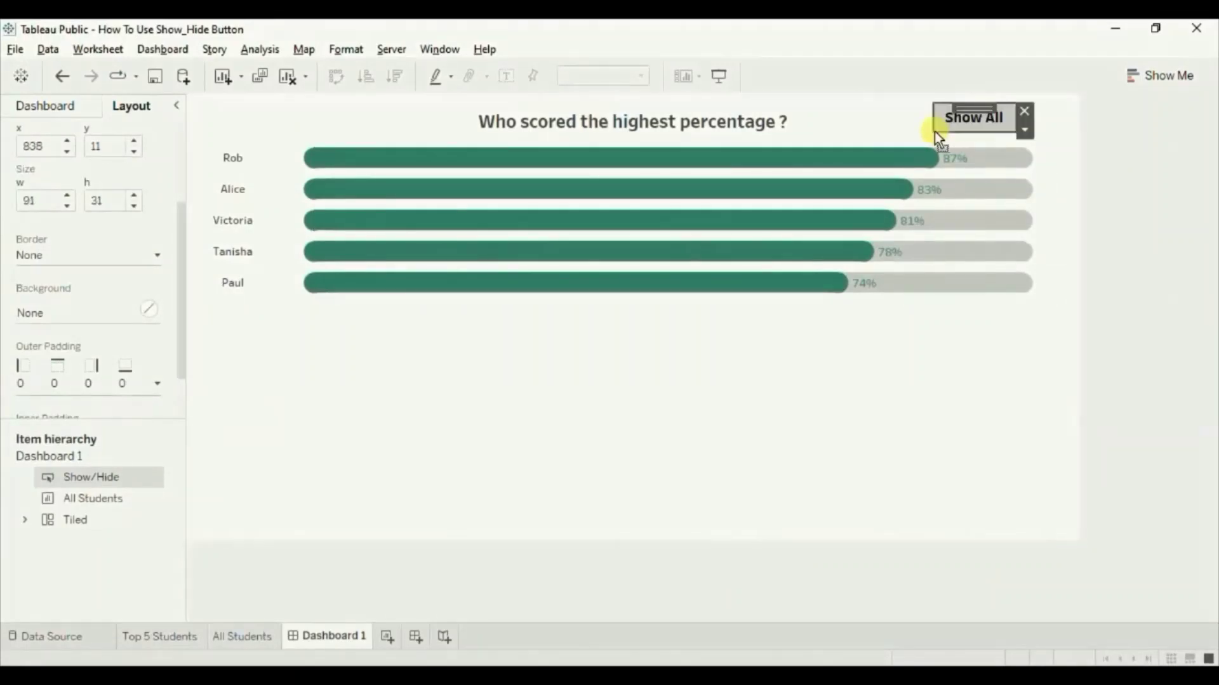
left_click(1049, 123)
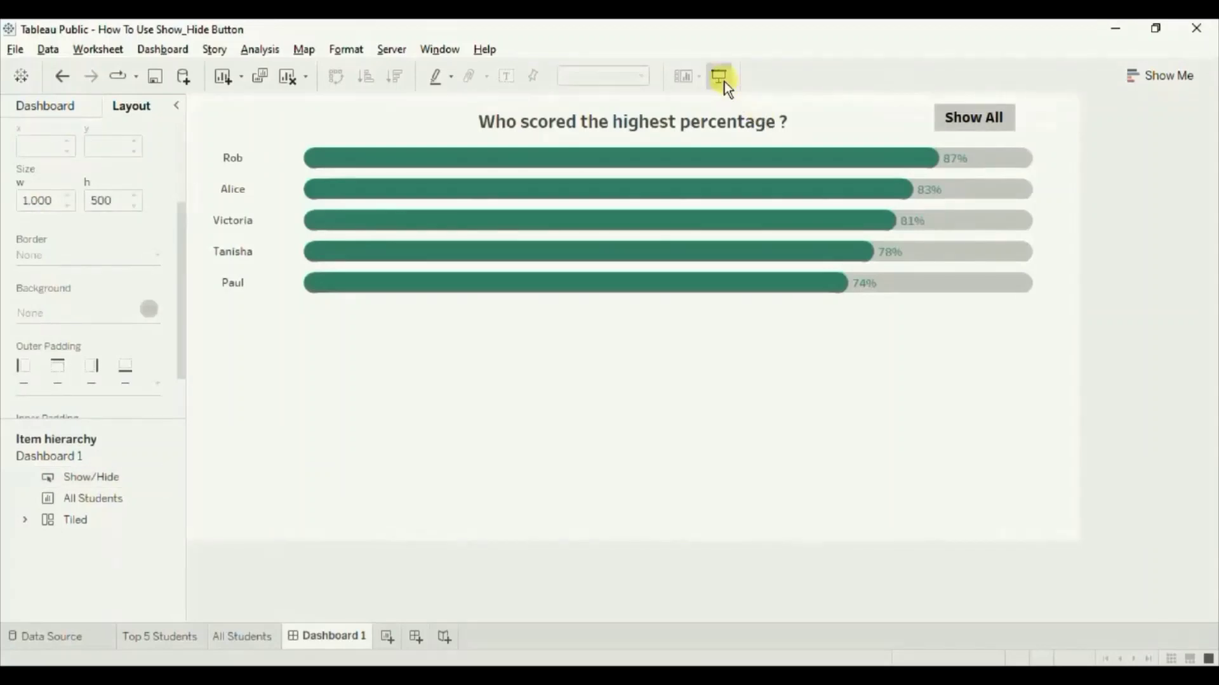